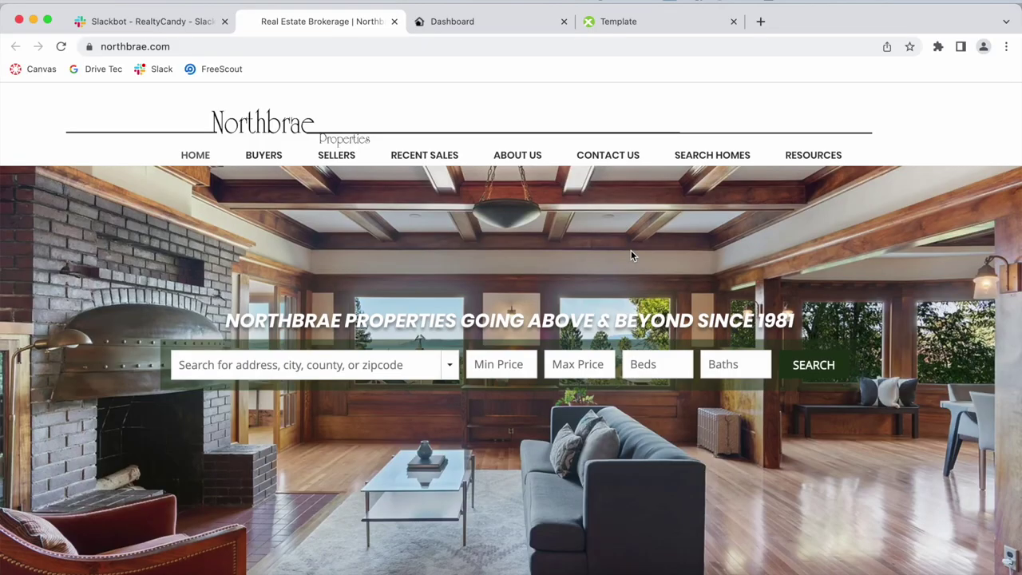
- Scroll the northbrae.com homepage to the Berkeley Start Your Search map, then view its IDXAddons widget settings
scroll(631, 254, down, 6)
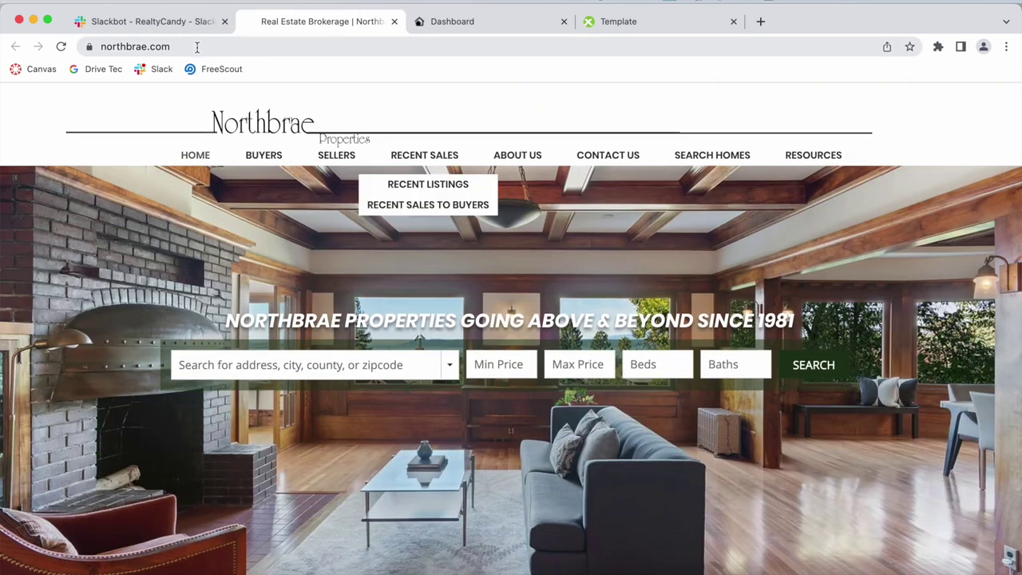
click(197, 46)
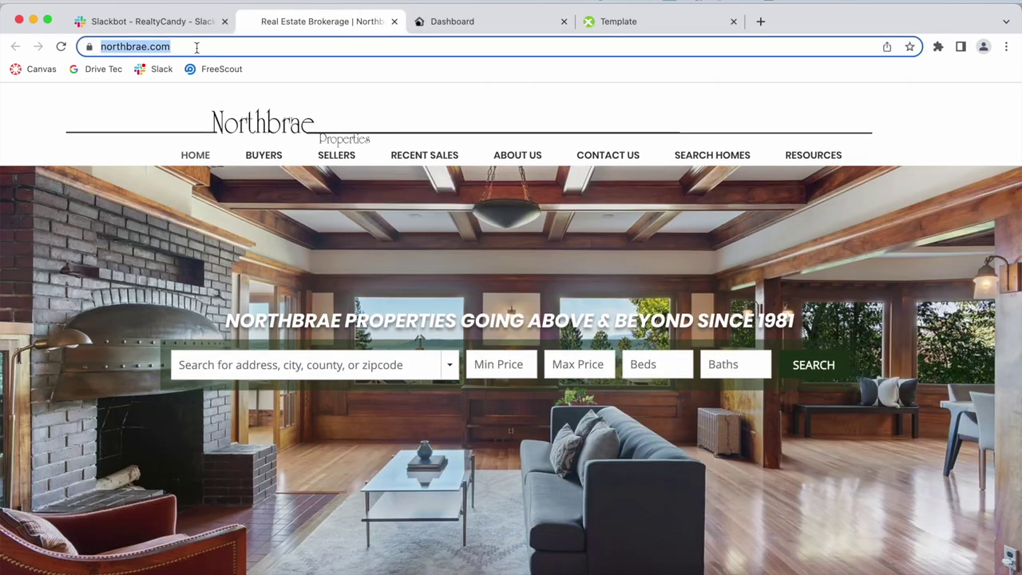
click(301, 242)
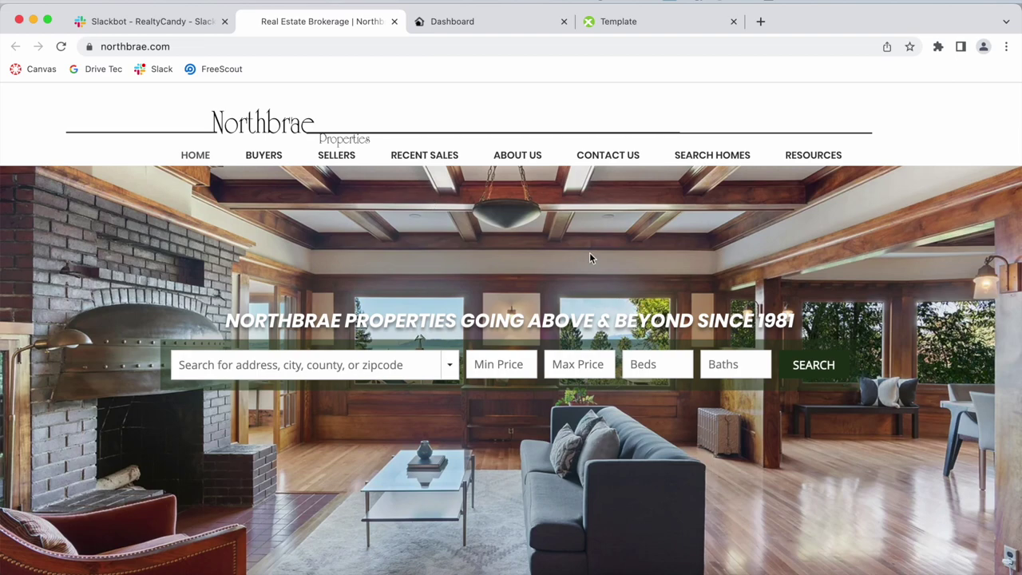
scroll(589, 256, down, 10)
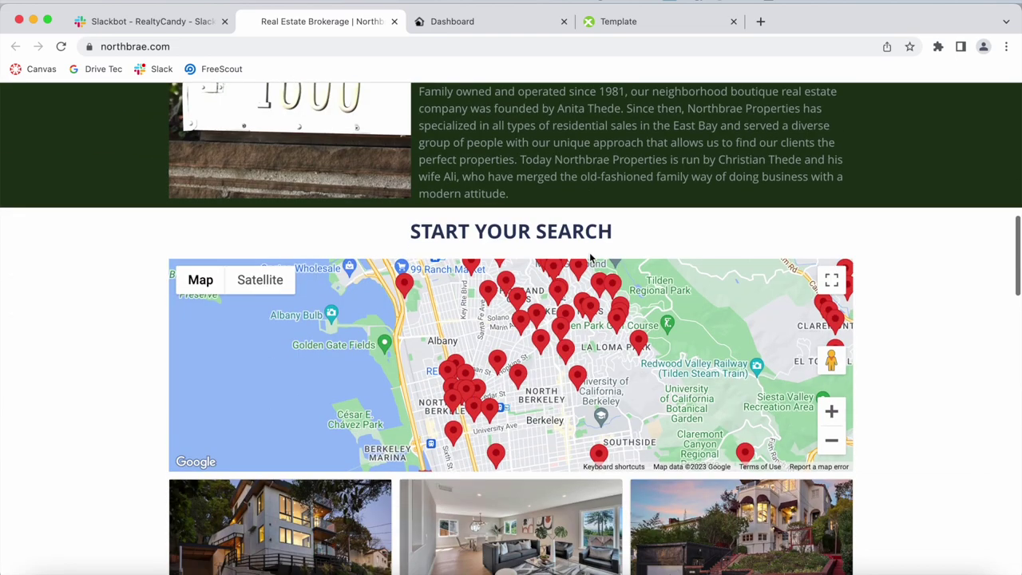
scroll(589, 256, down, 3)
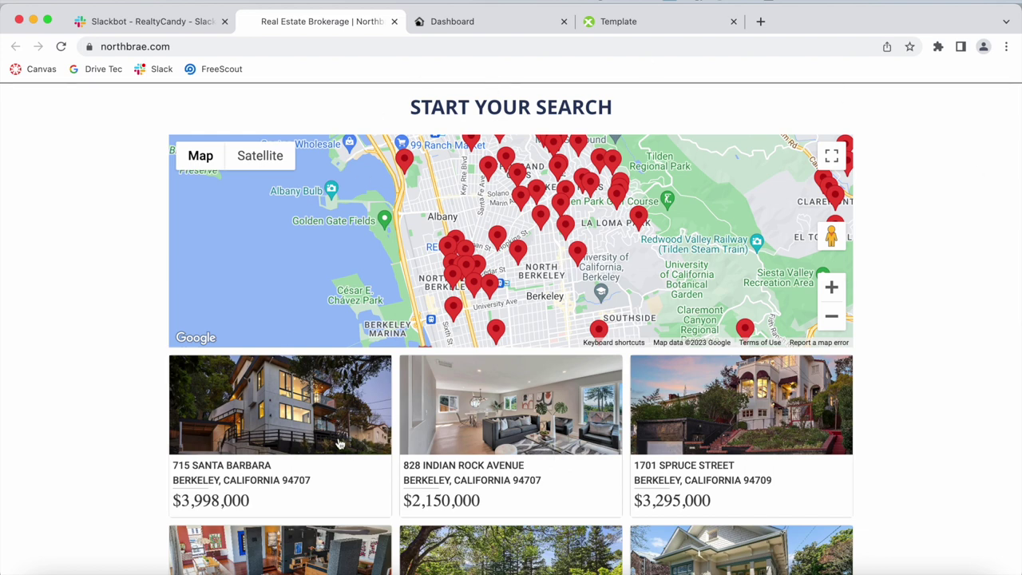
click(462, 22)
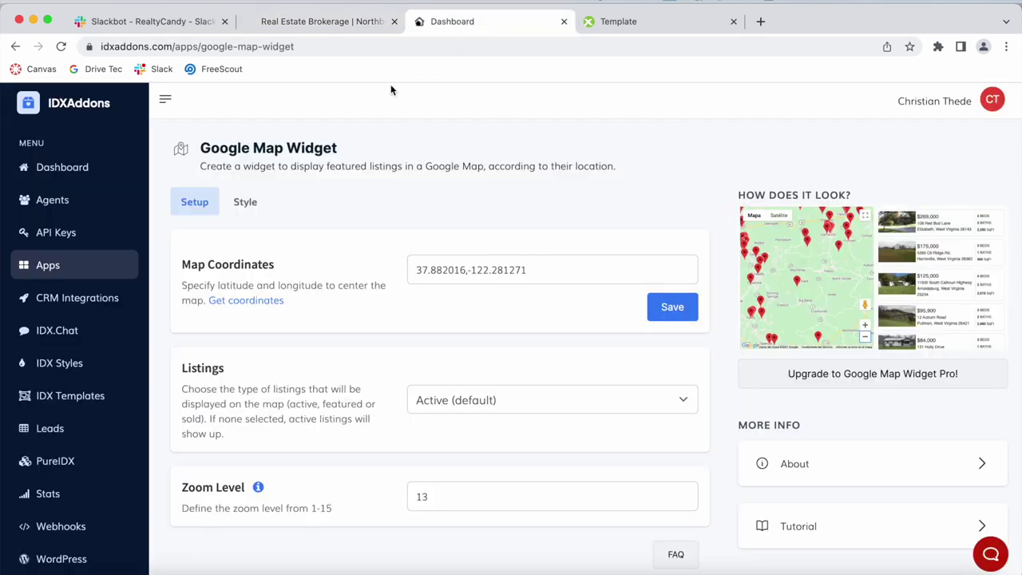
- Compare the IDXAddons Google Map Widget's style settings against the live Northbrae map and listings
click(331, 22)
scroll(909, 356, down, 3)
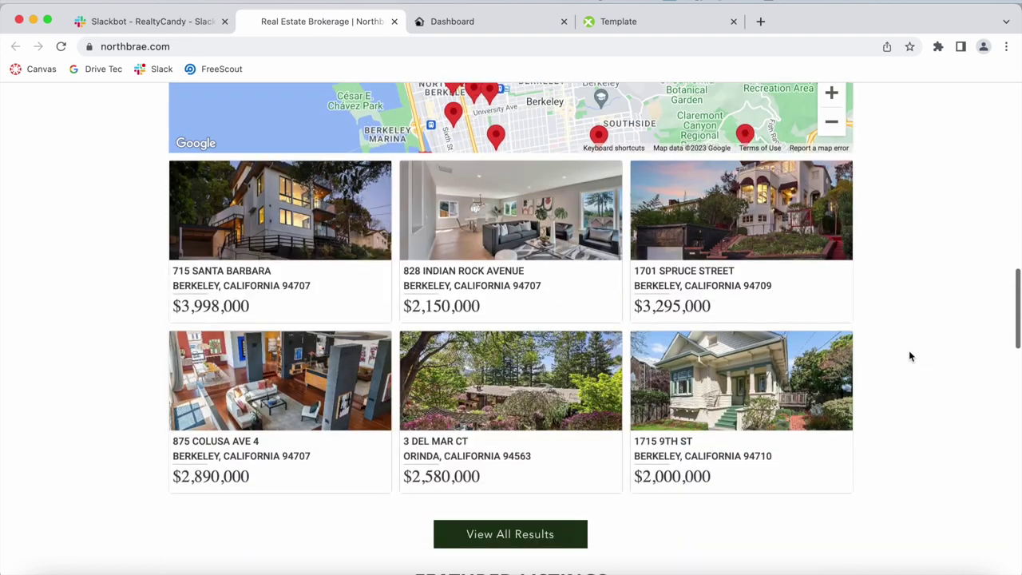
click(439, 21)
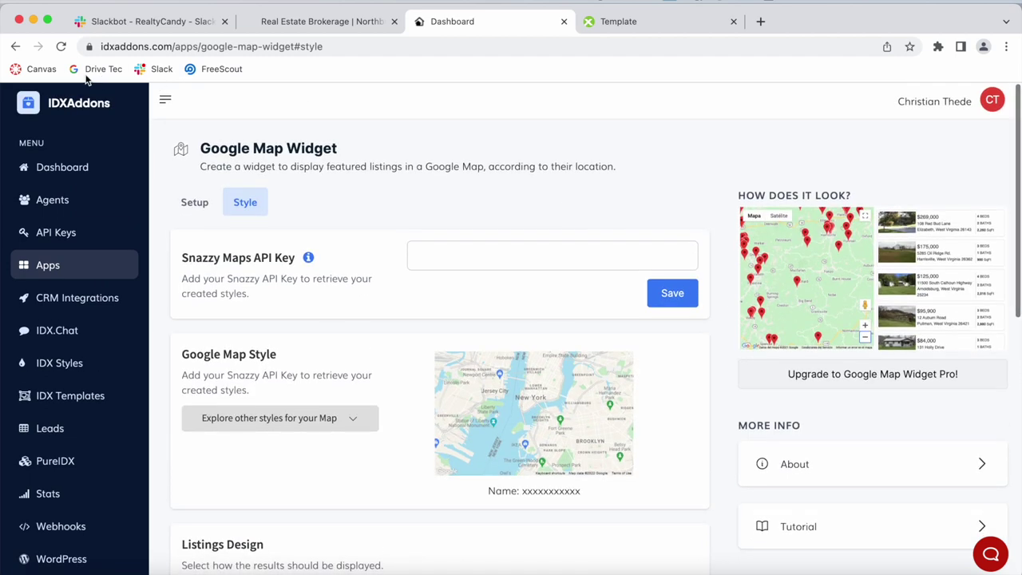
click(320, 18)
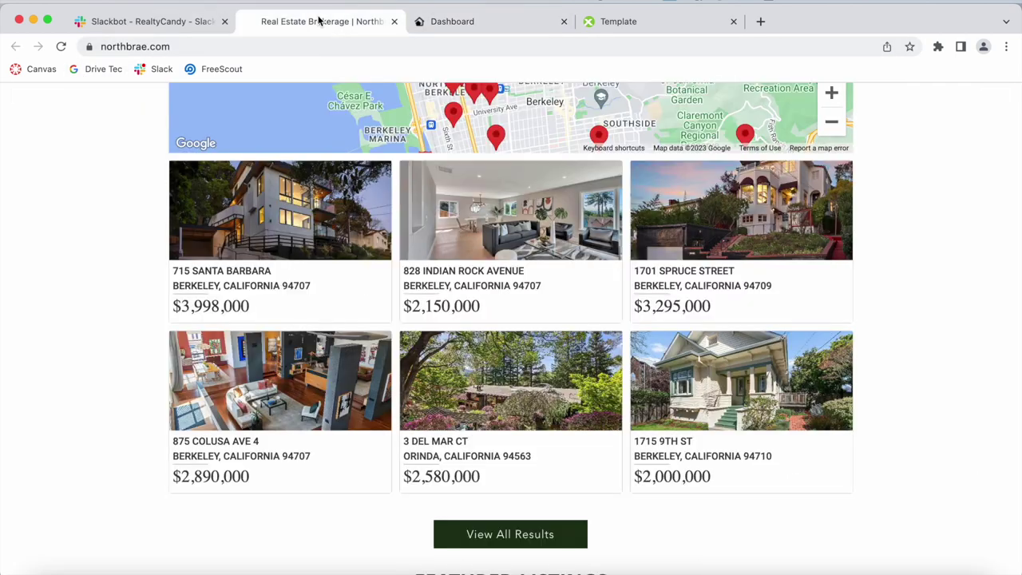
scroll(589, 220, up, 2)
click(507, 23)
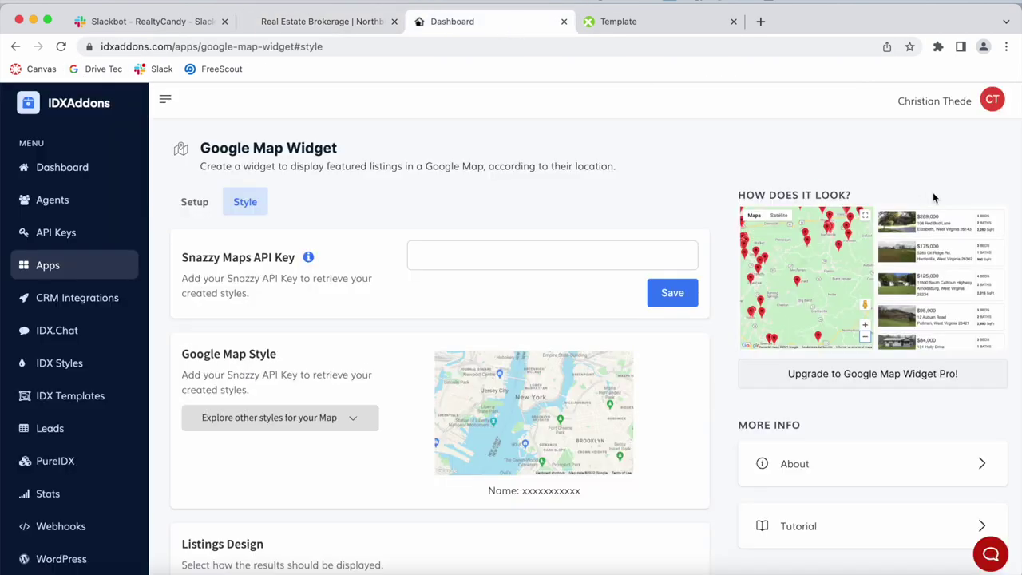
click(285, 30)
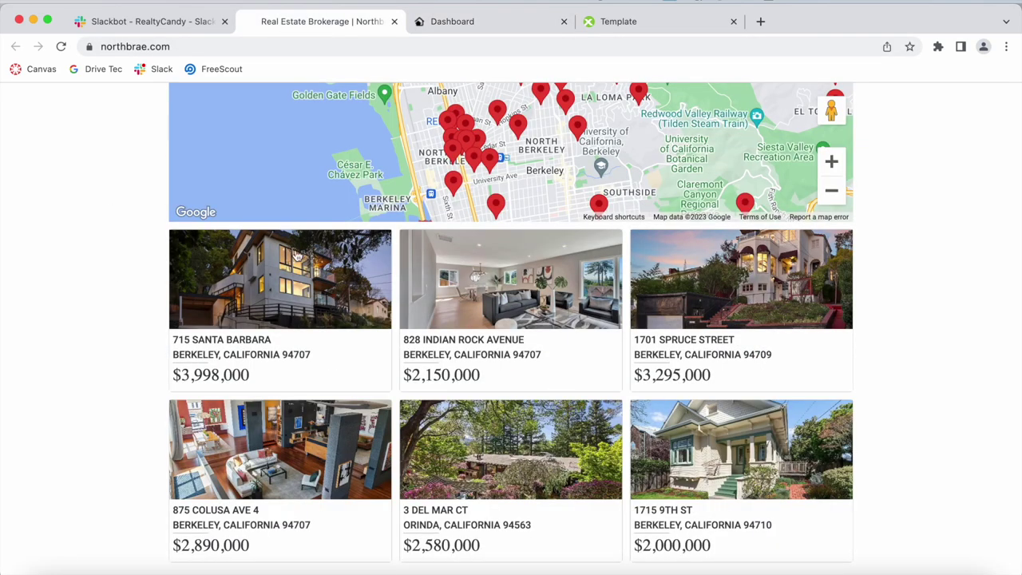
scroll(807, 351, down, 3)
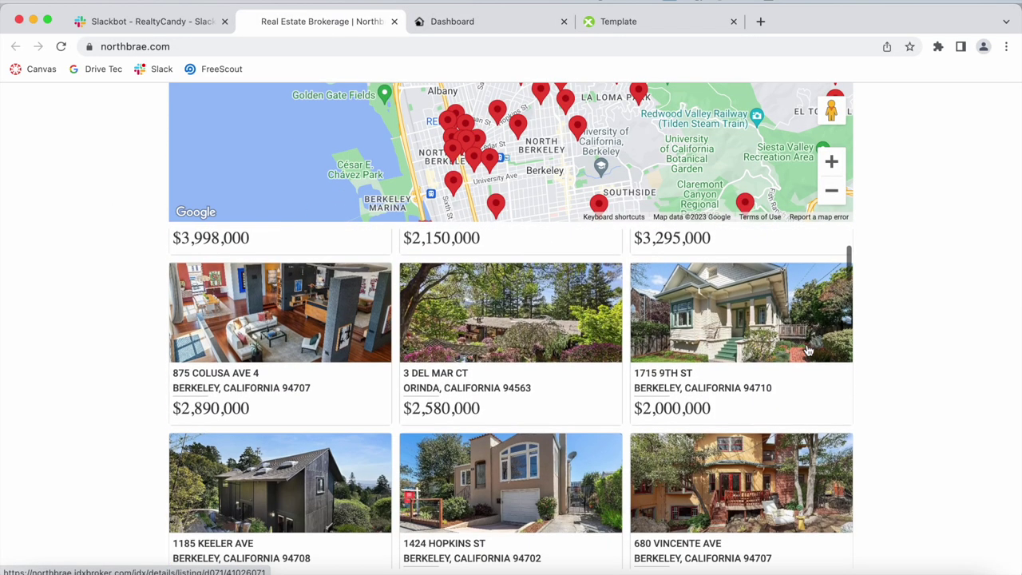
scroll(807, 352, up, 3)
scroll(907, 372, down, 3)
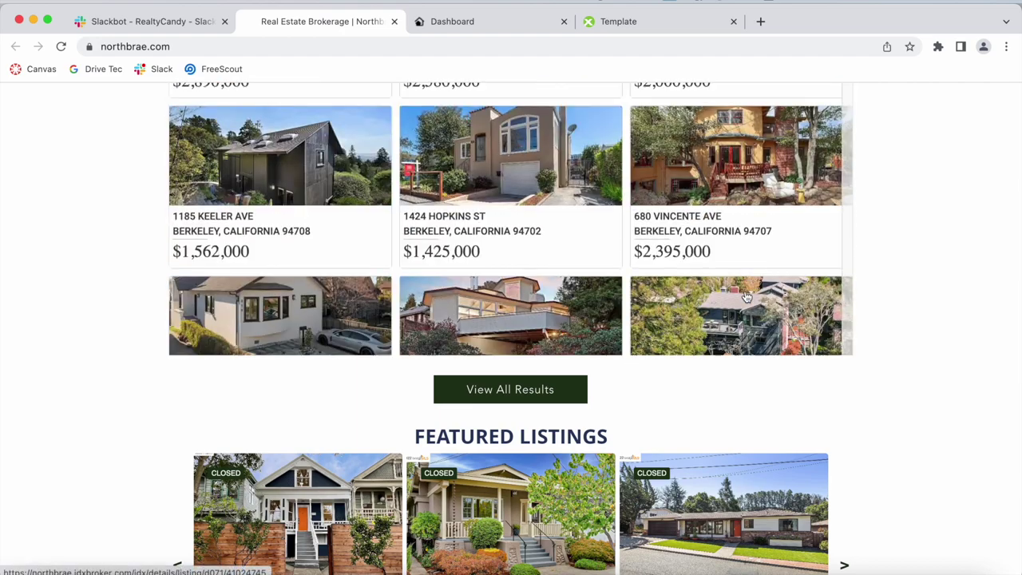
scroll(746, 297, up, 5)
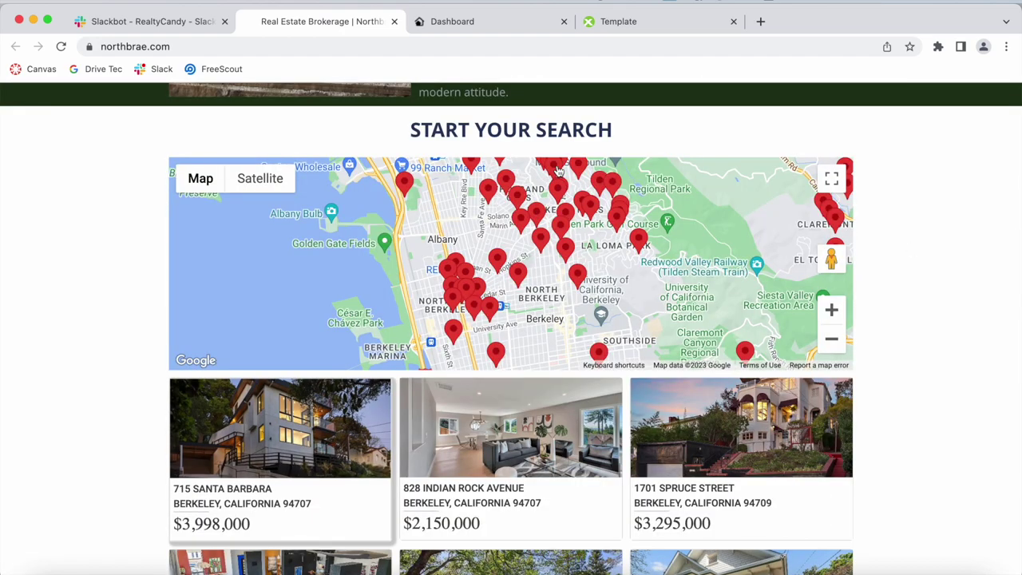
scroll(643, 247, down, 3)
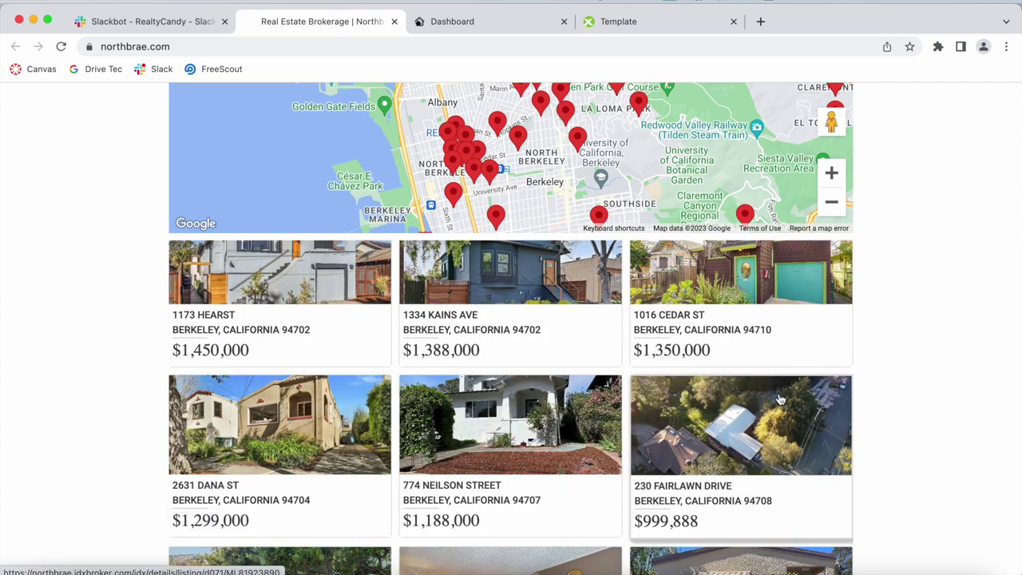
scroll(887, 411, up, 3)
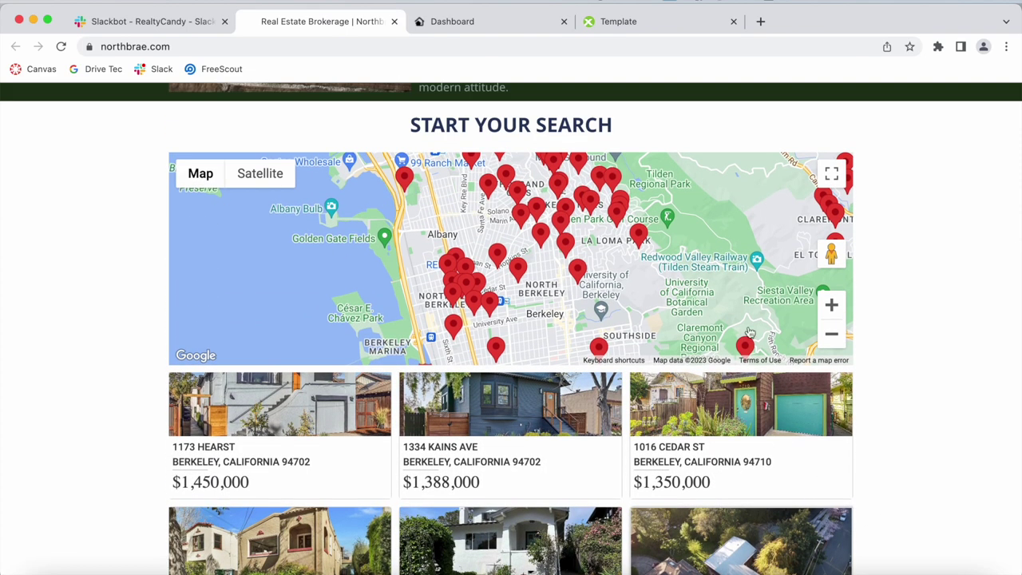
click(261, 174)
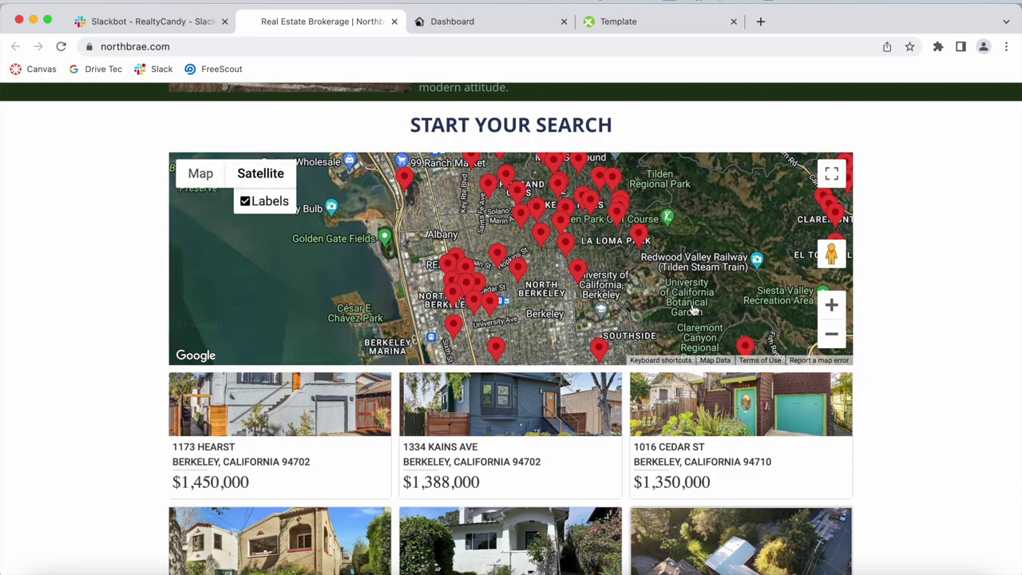
click(206, 171)
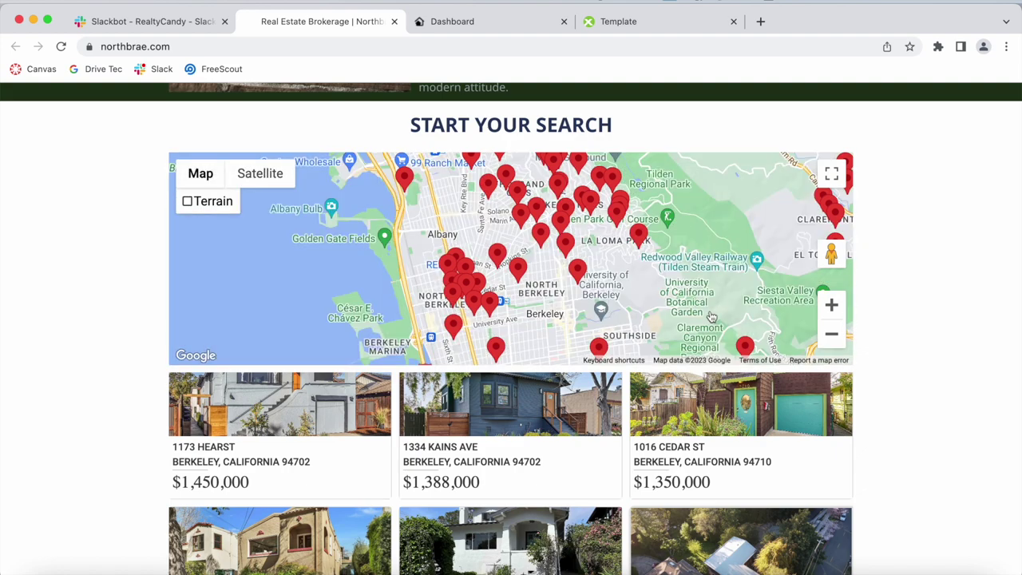
click(831, 304)
click(831, 334)
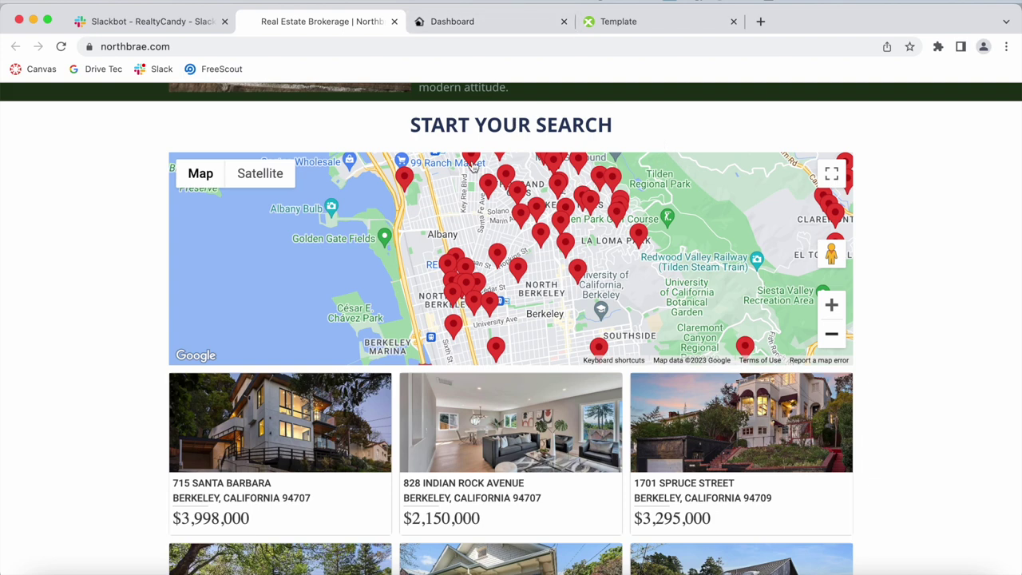
- Show the map widget's Setup settings and compare them with the live Northbrae map
click(452, 21)
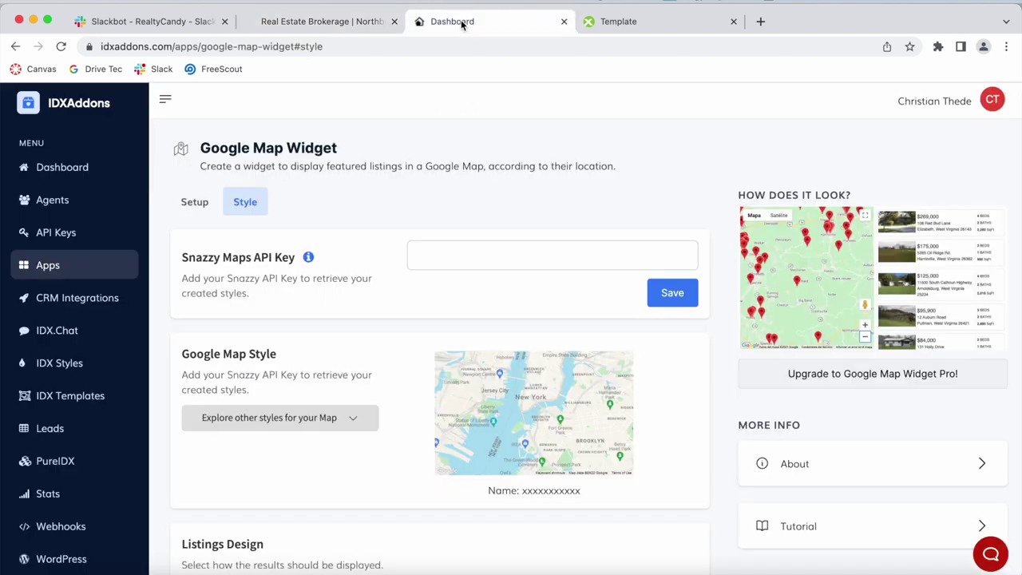
click(196, 203)
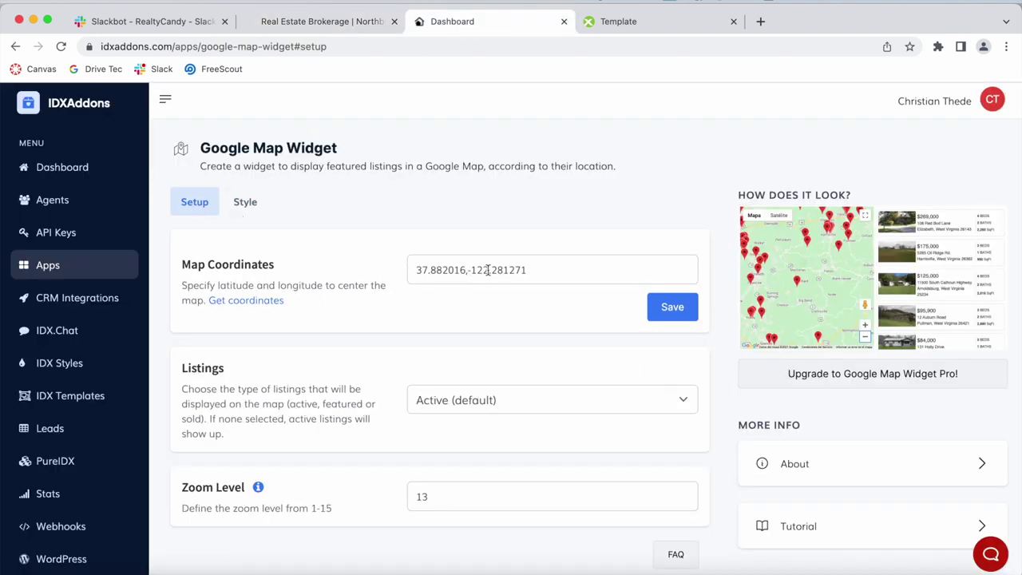
click(287, 21)
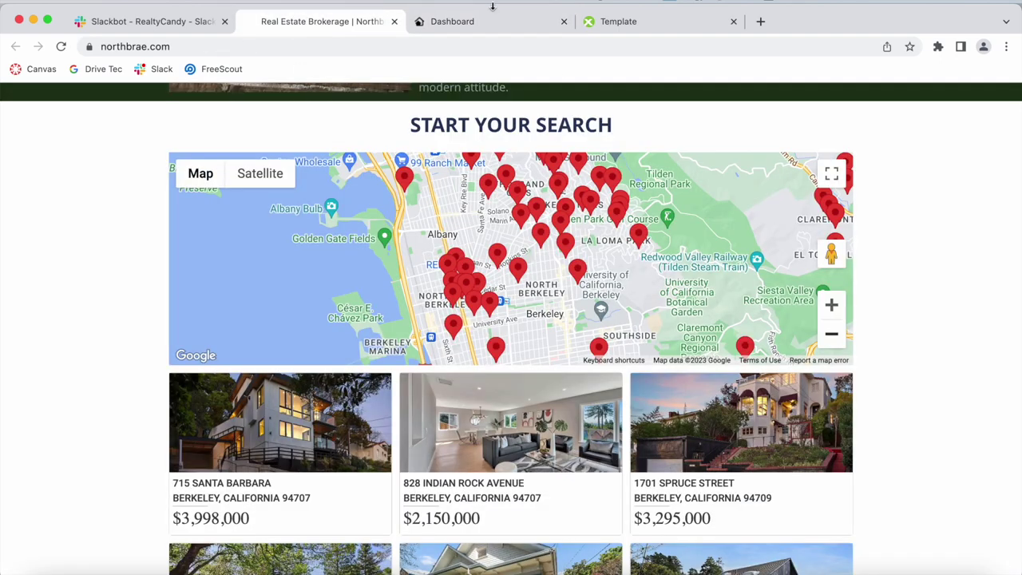
click(445, 23)
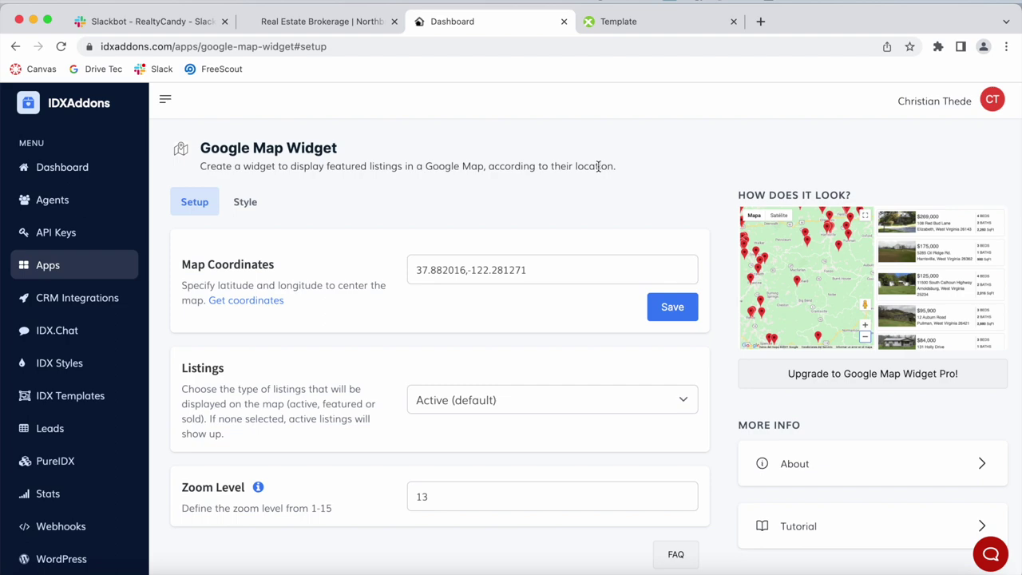
click(325, 21)
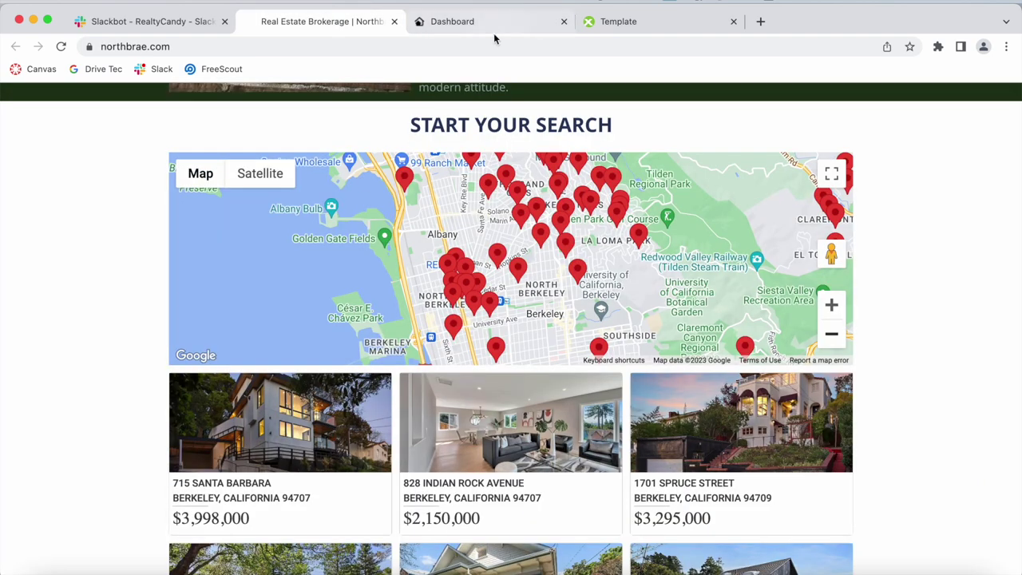
click(474, 24)
- Check the widget's Zoom Level value of 13, leaving it unchanged
scroll(374, 351, down, 3)
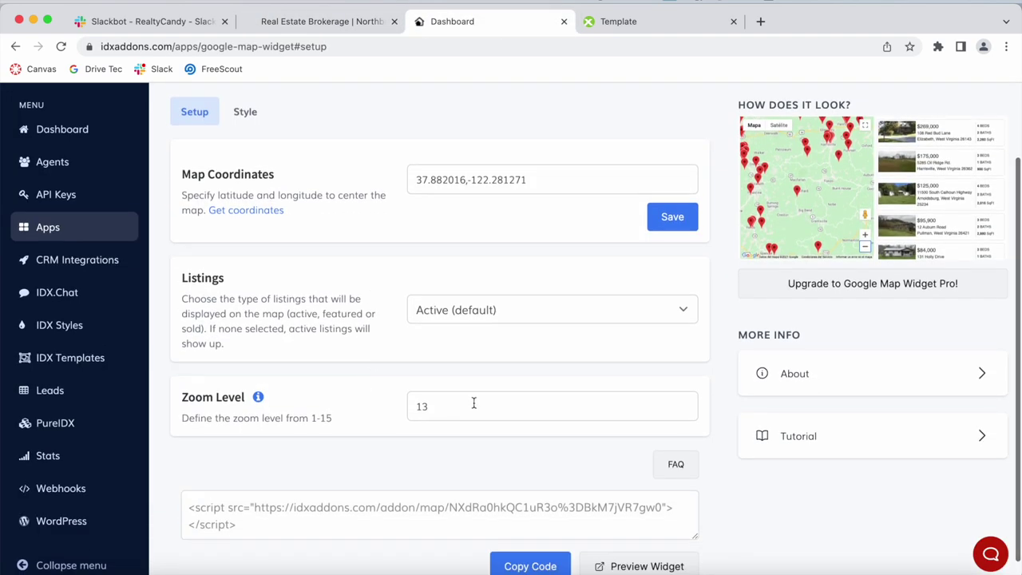
drag(471, 404, 362, 398)
click(363, 398)
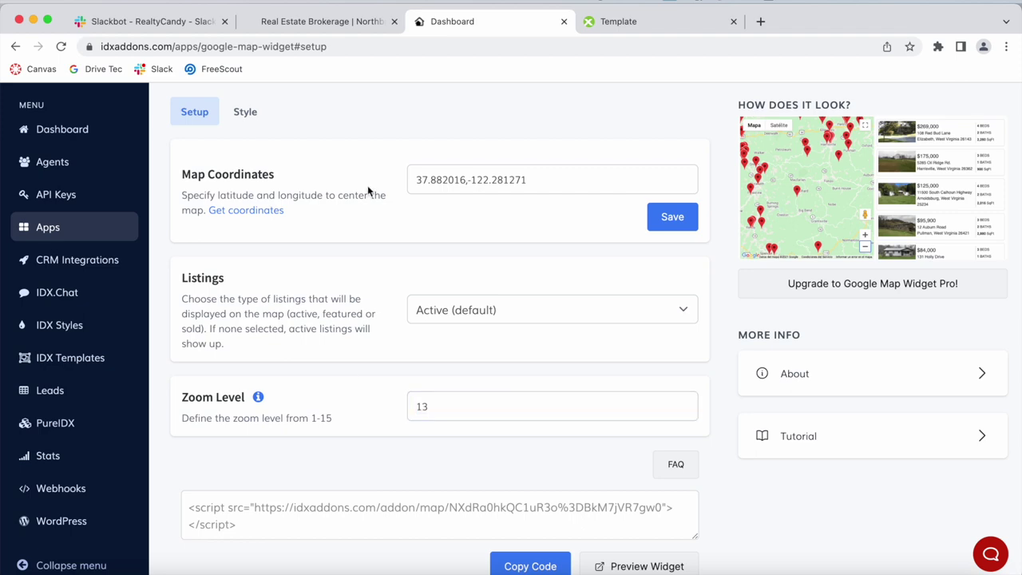
click(325, 21)
click(457, 22)
- Inspect the Listings dropdown, keeping Active (default), and return to the Northbrae homepage
click(456, 310)
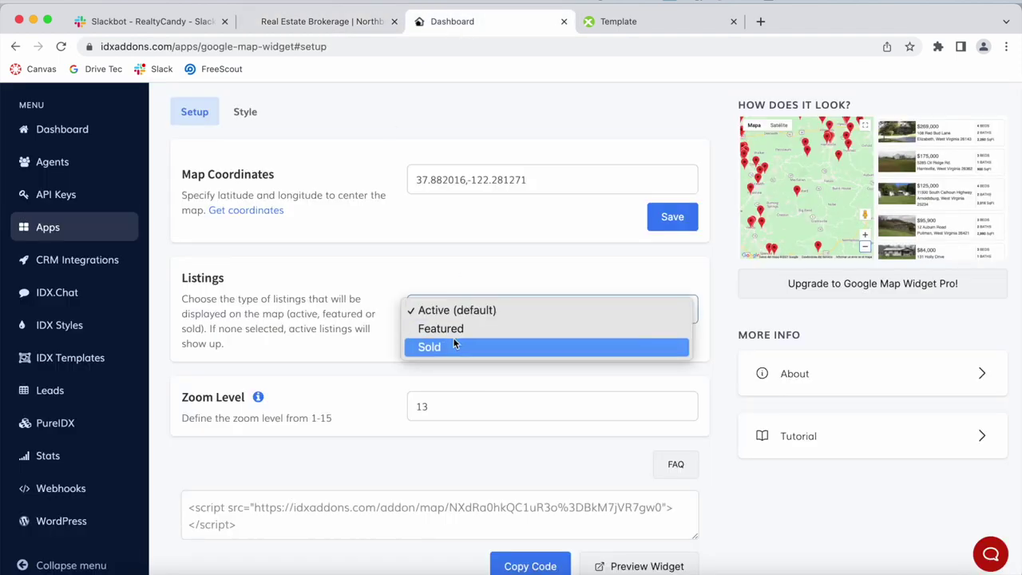
click(294, 340)
scroll(295, 338, up, 2)
key(ctrl+shift+Tab)
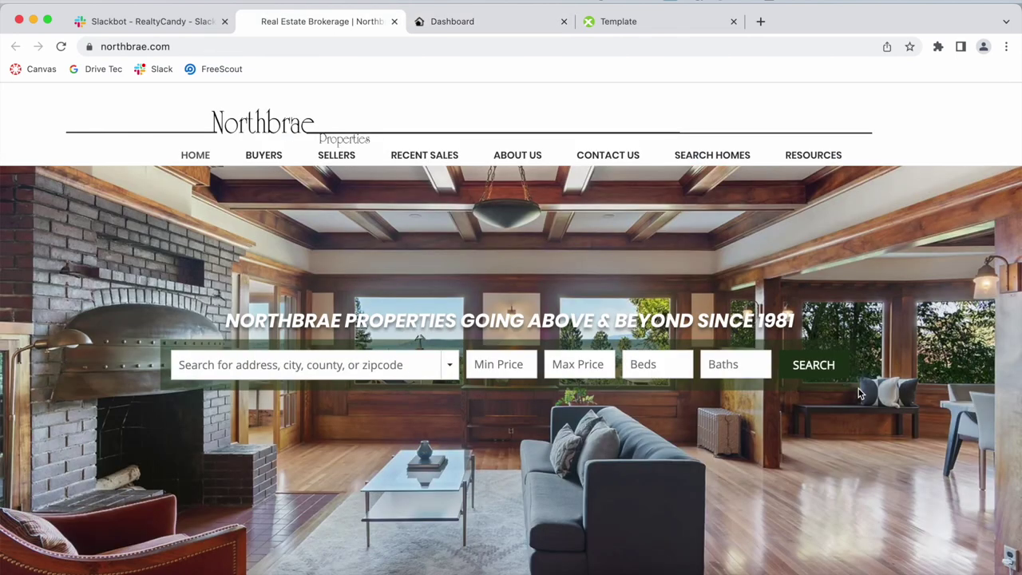
scroll(859, 392, down, 10)
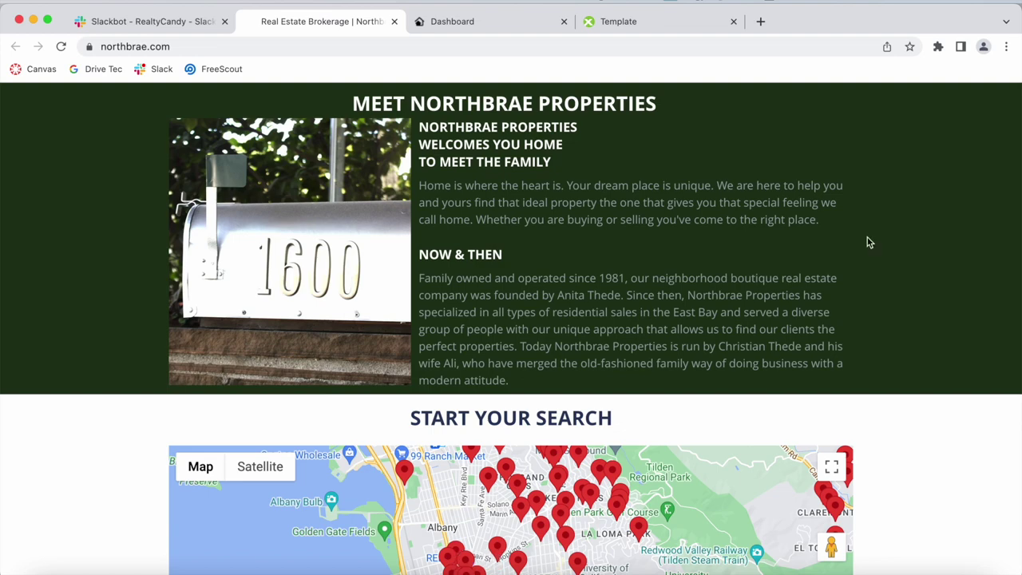
- Scroll to Featured Listings, advance the carousel four times, and open View All Results
scroll(869, 242, down, 10)
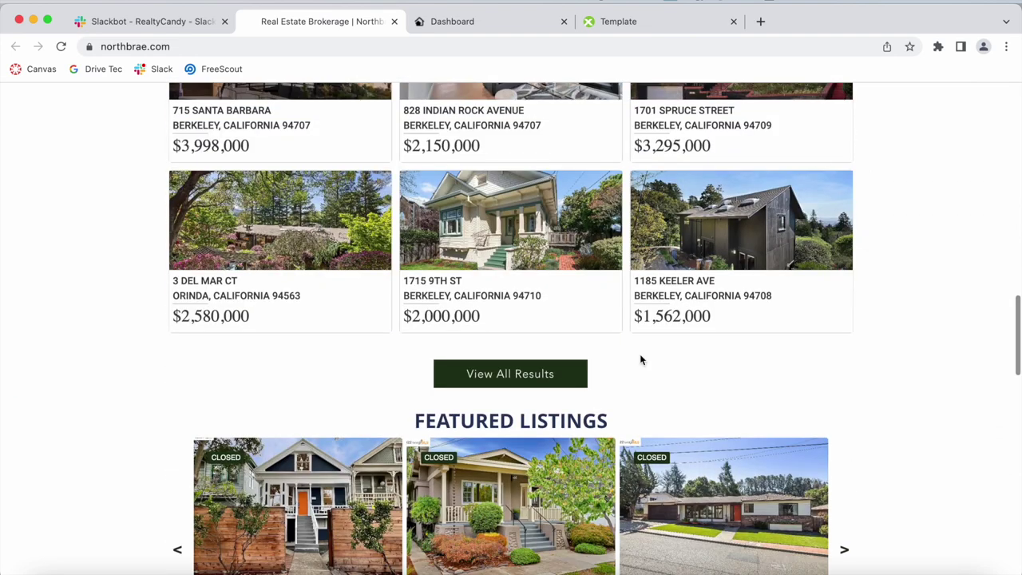
scroll(839, 196, down, 3)
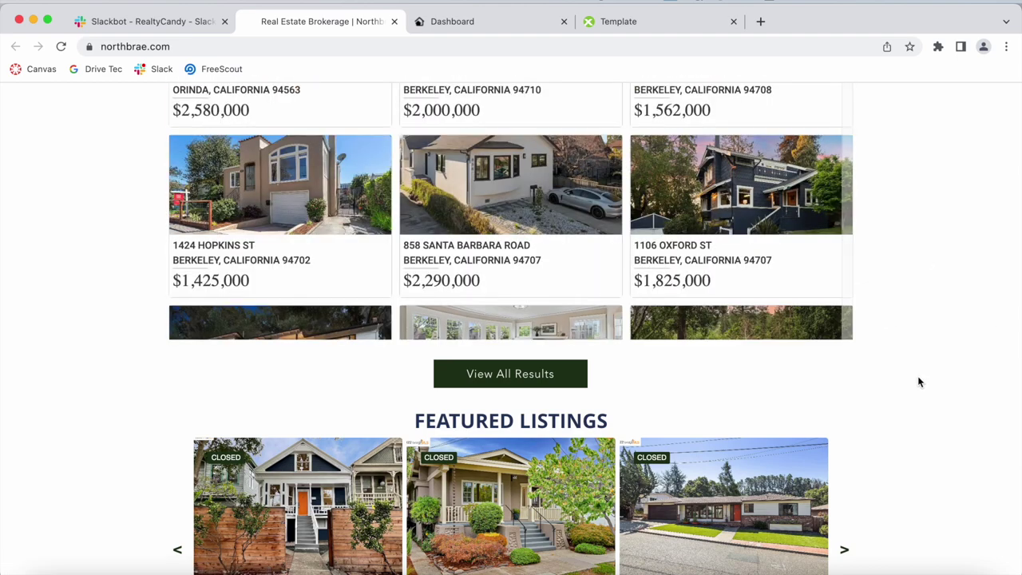
scroll(918, 382, down, 3)
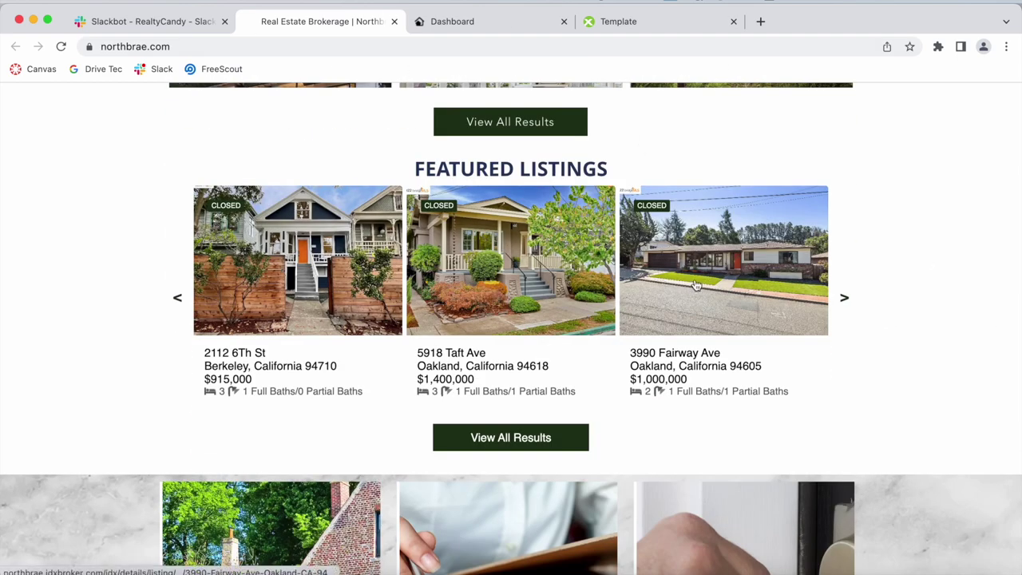
click(844, 298)
click(843, 299)
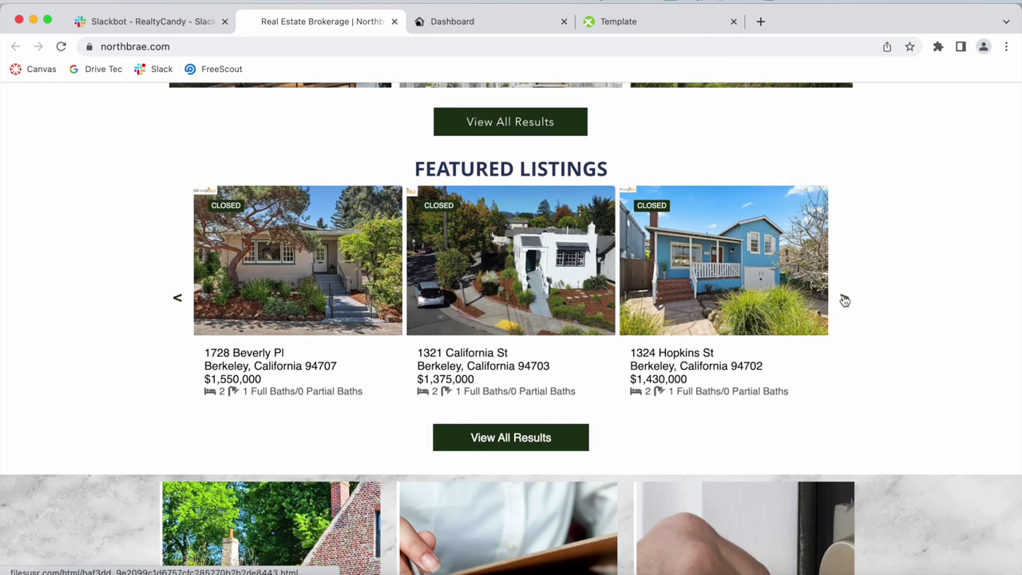
click(844, 299)
click(844, 299)
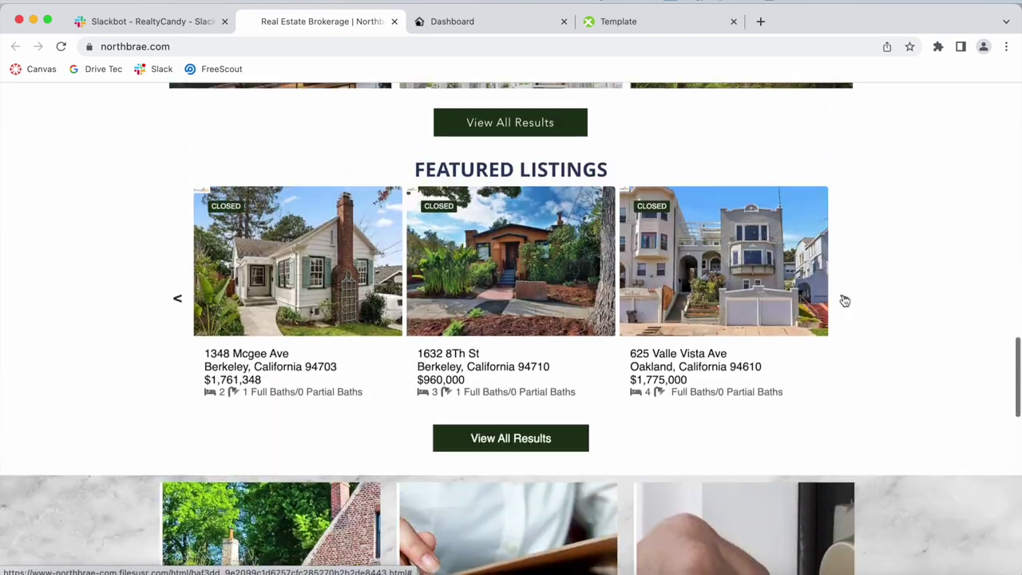
click(536, 439)
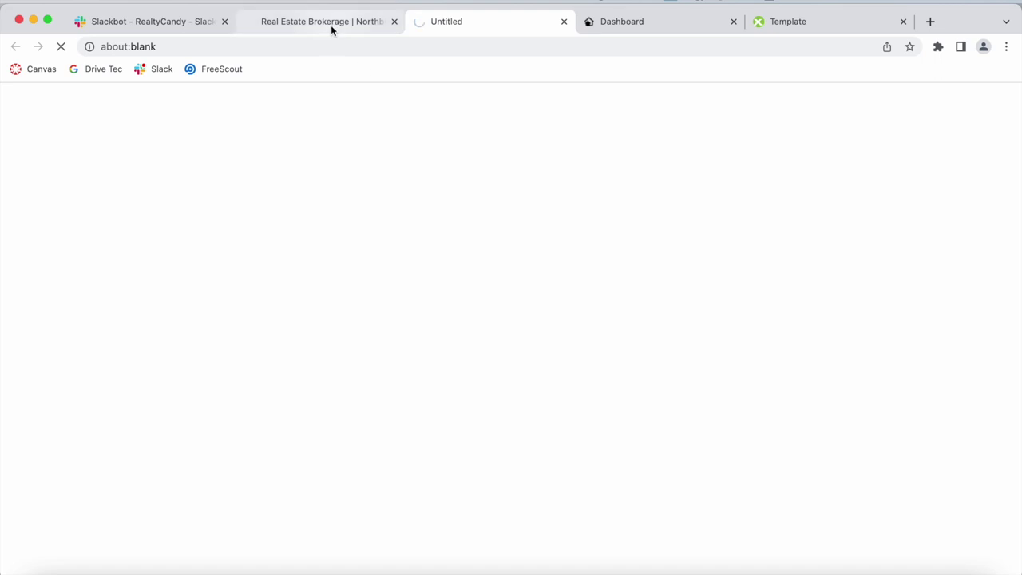
- Switch to the newly opened listing results tab
scroll(827, 237, down, 5)
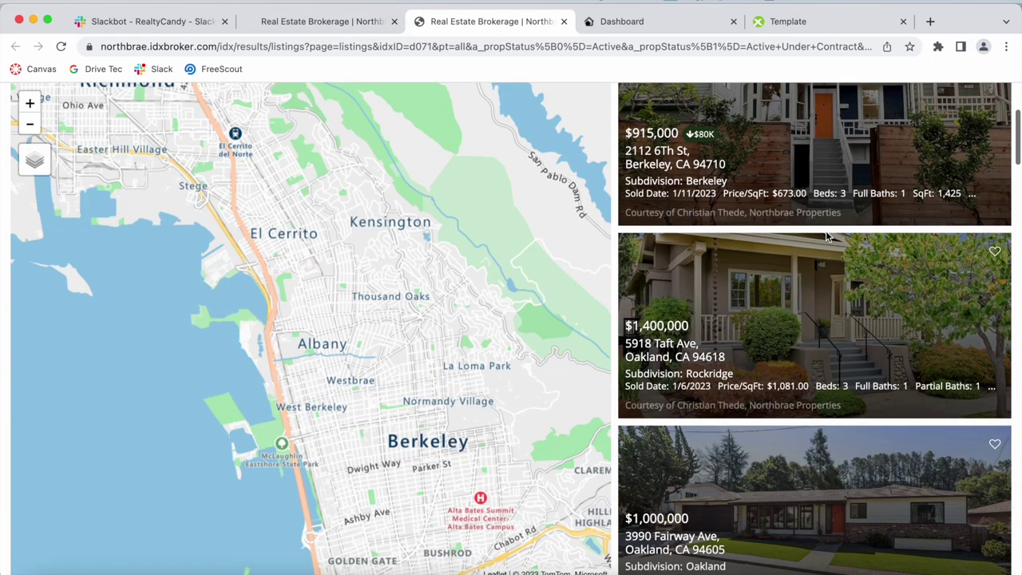
scroll(827, 236, up, 3)
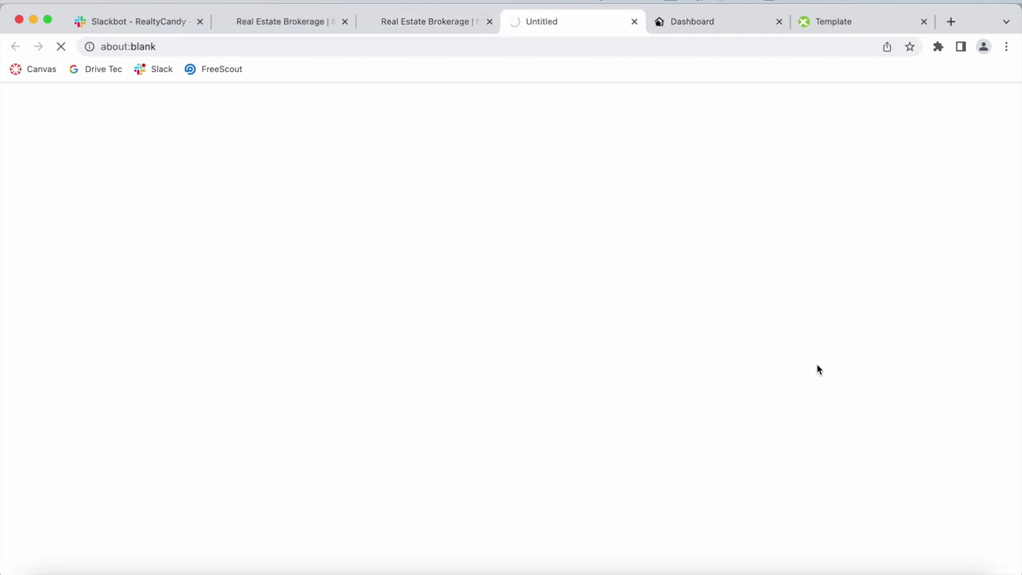
click(415, 24)
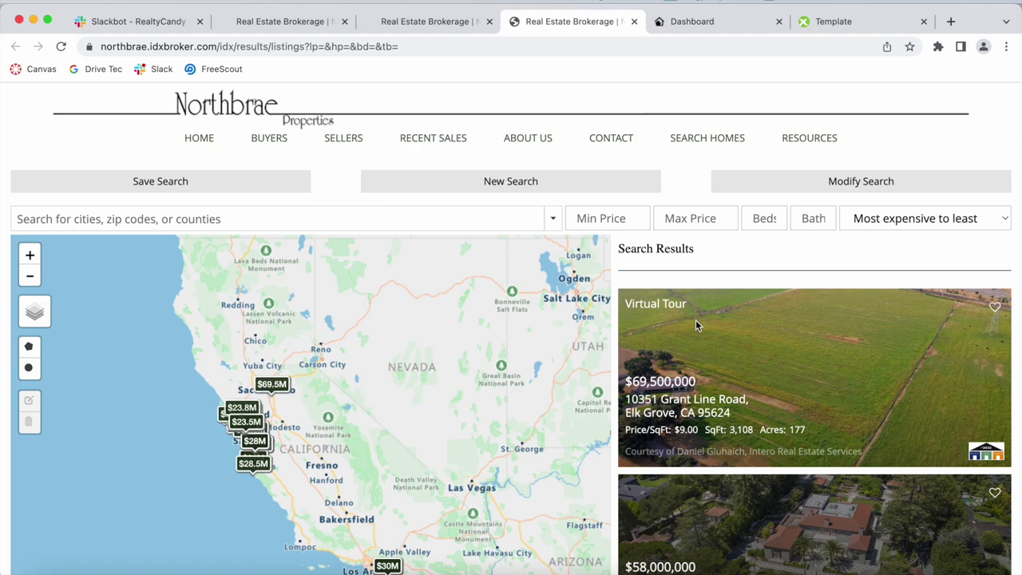
- Open the $53,900,000 listing at 610 Los Trancos Road, Palo Alto, then view its template settings
scroll(695, 323, down, 3)
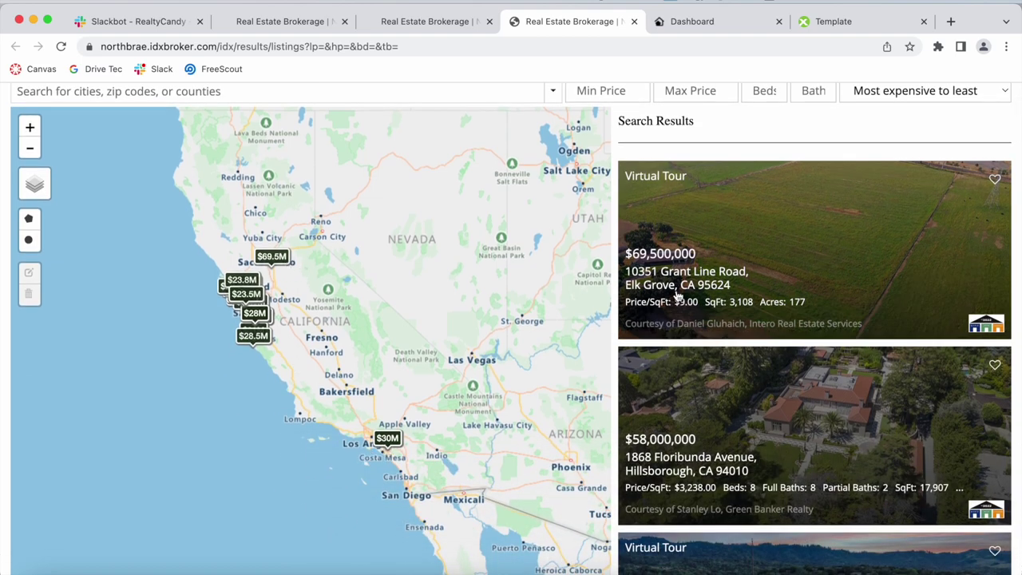
scroll(817, 505, down, 5)
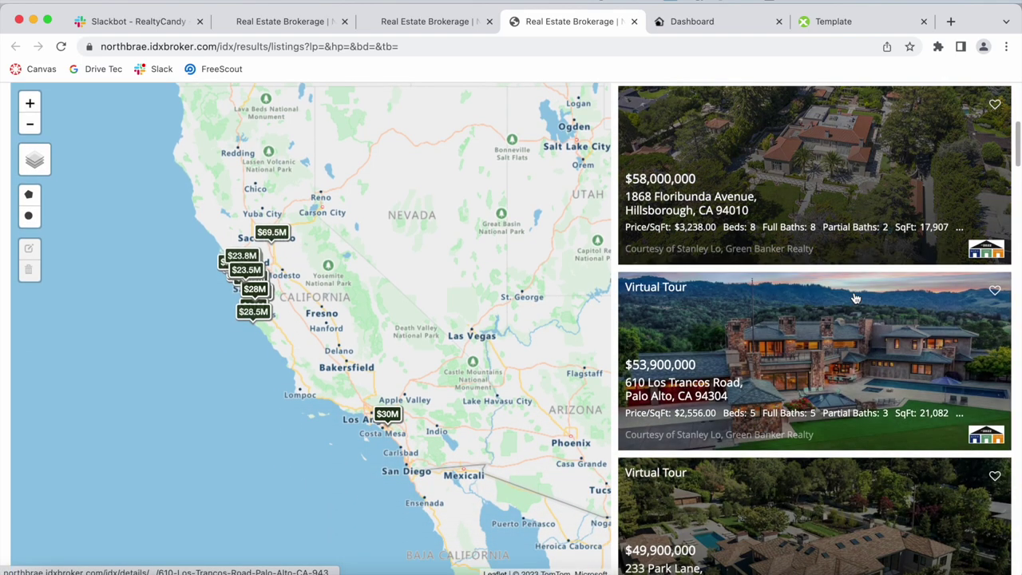
click(854, 297)
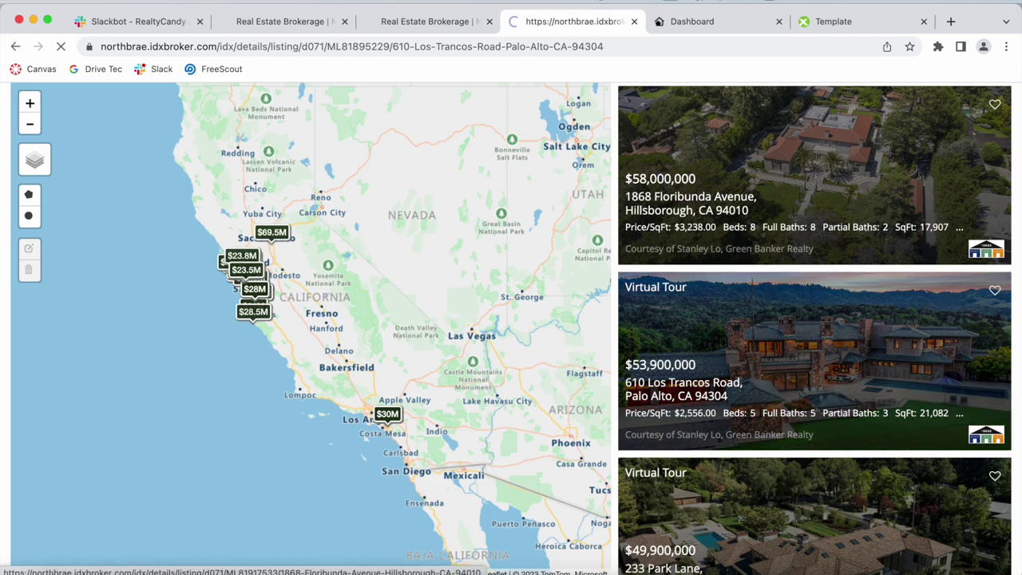
scroll(699, 306, down, 5)
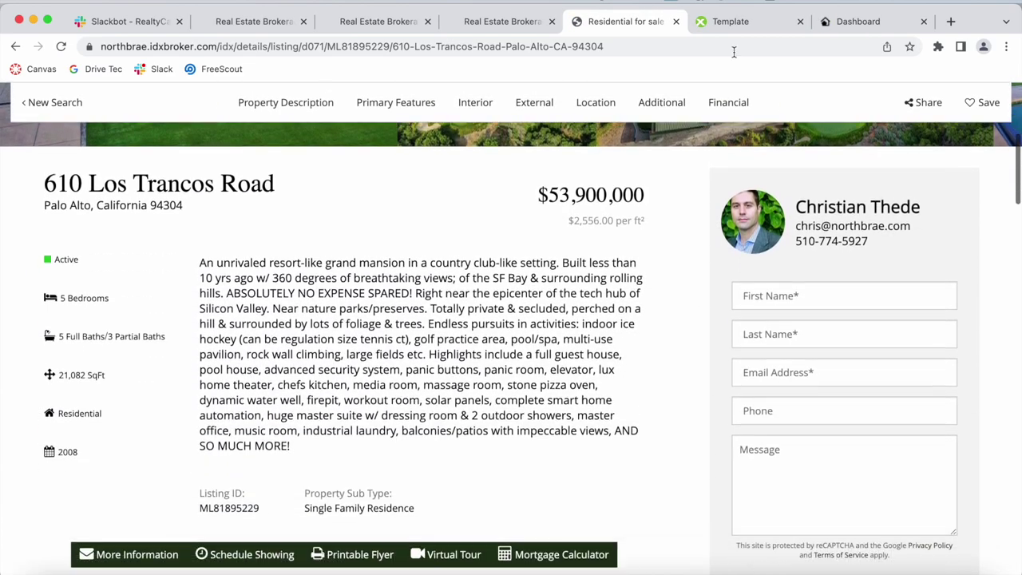
click(723, 22)
scroll(710, 267, down, 10)
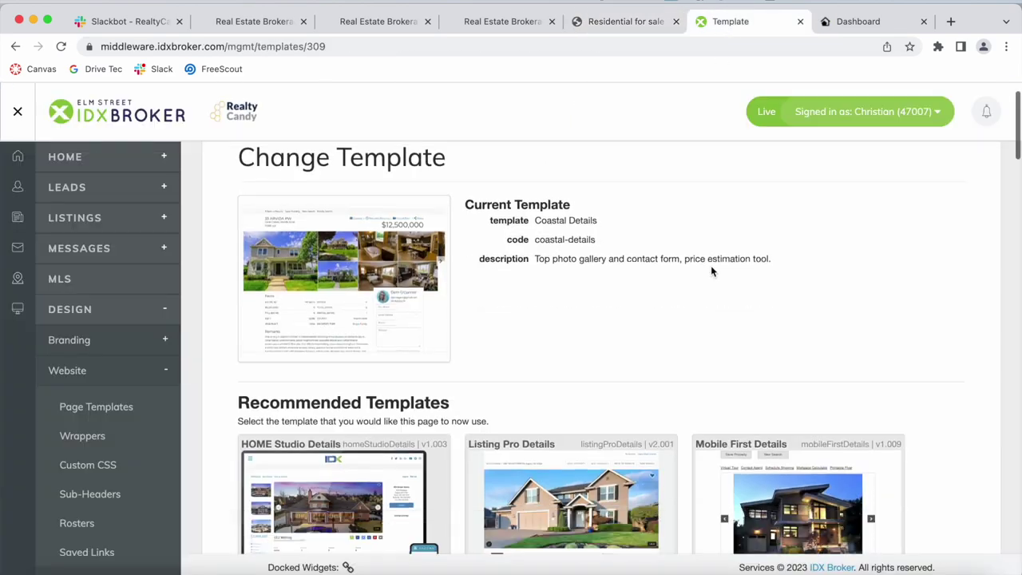
scroll(713, 272, down, 20)
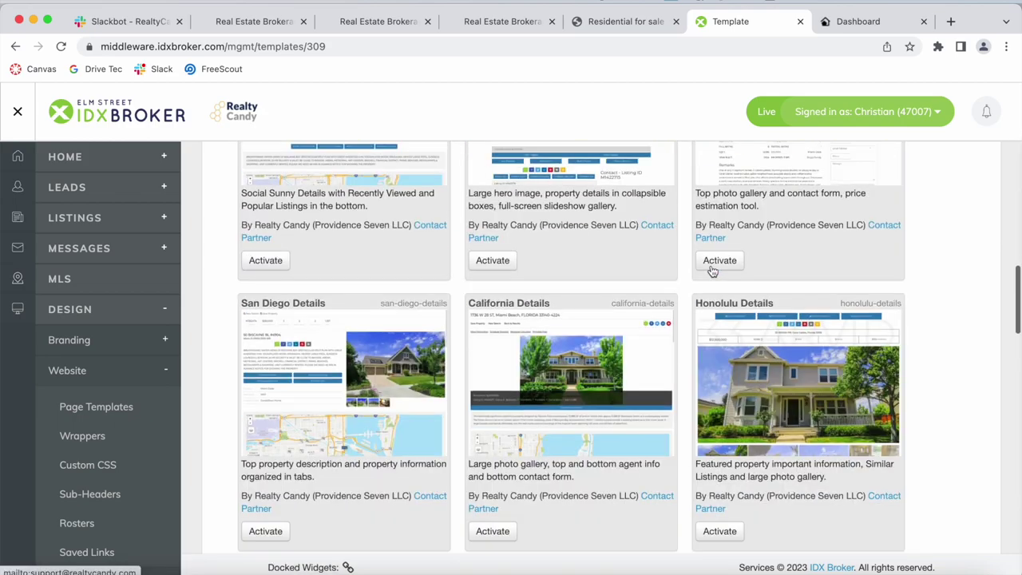
scroll(713, 272, down, 1)
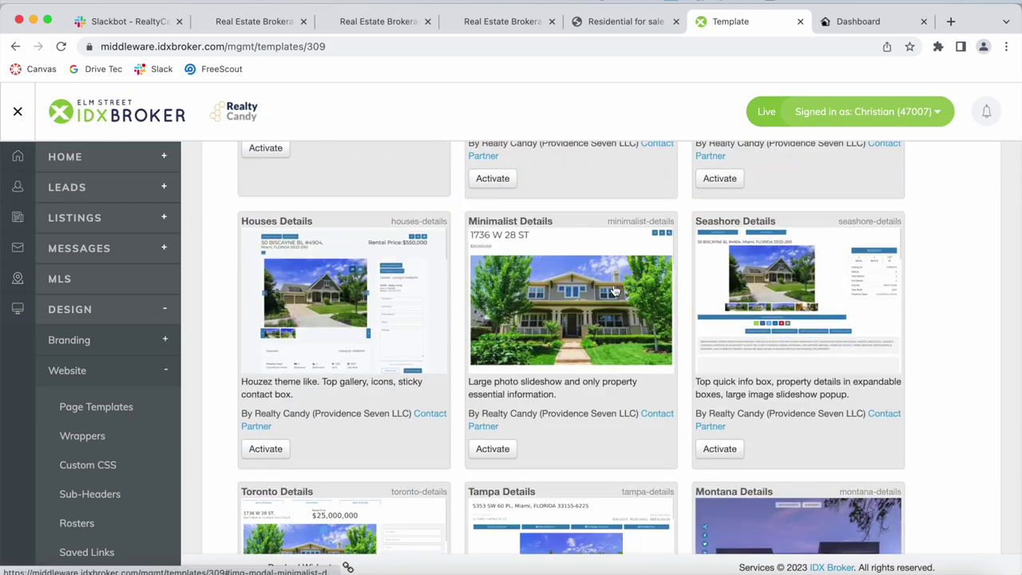
scroll(482, 413, down, 7)
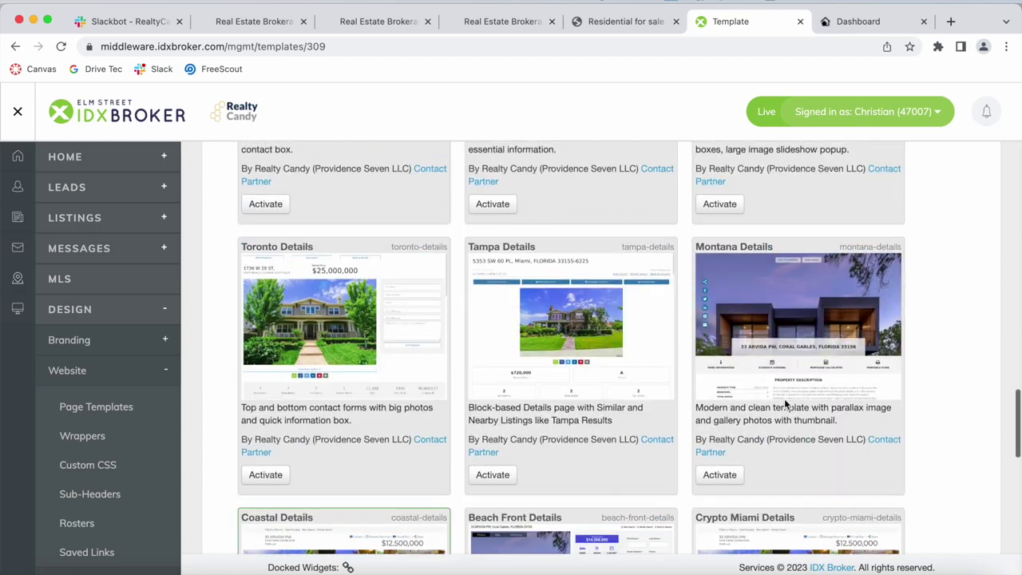
scroll(482, 396, down, 2)
scroll(456, 346, up, 2)
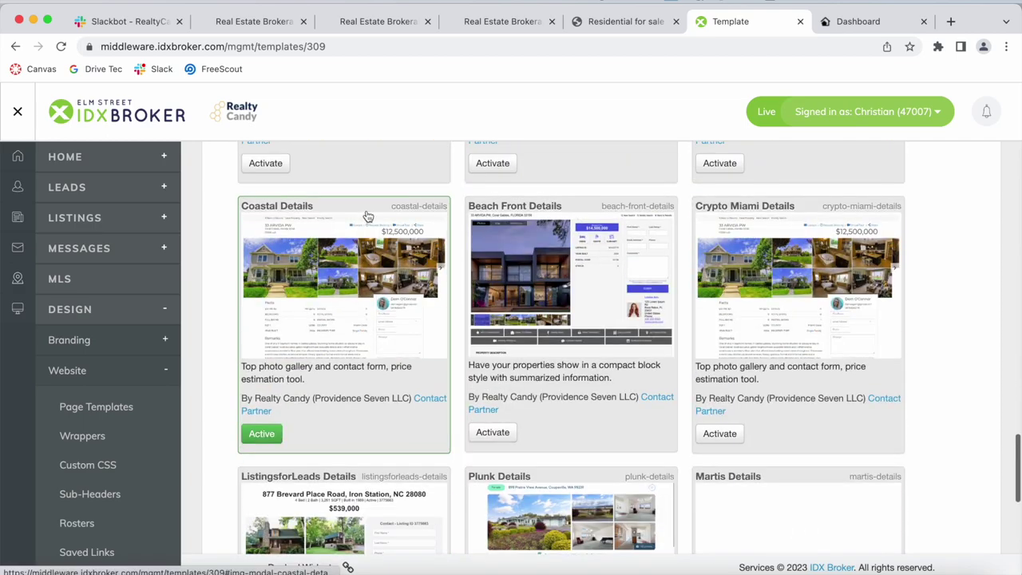
click(622, 22)
- Scroll the listing page through its features, location map and recently viewed listings to Similar Listings
scroll(553, 265, up, 4)
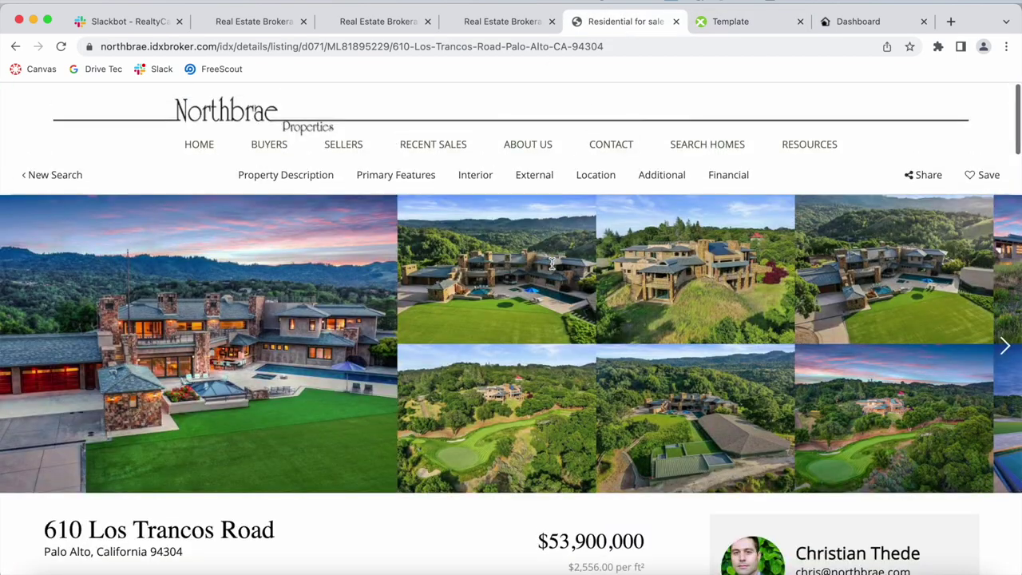
scroll(551, 267, down, 5)
scroll(550, 269, down, 20)
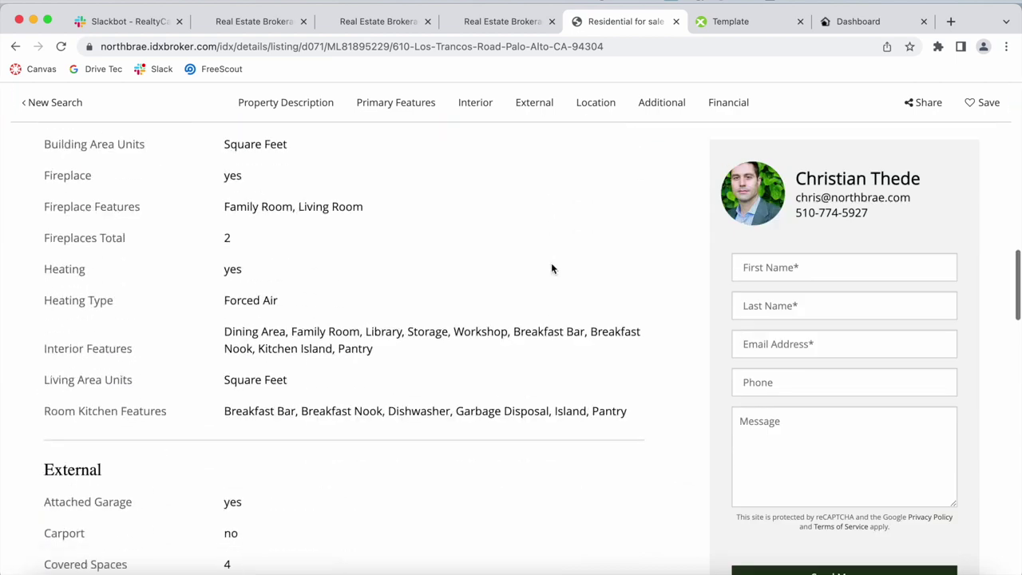
scroll(551, 268, down, 6)
scroll(550, 267, up, 3)
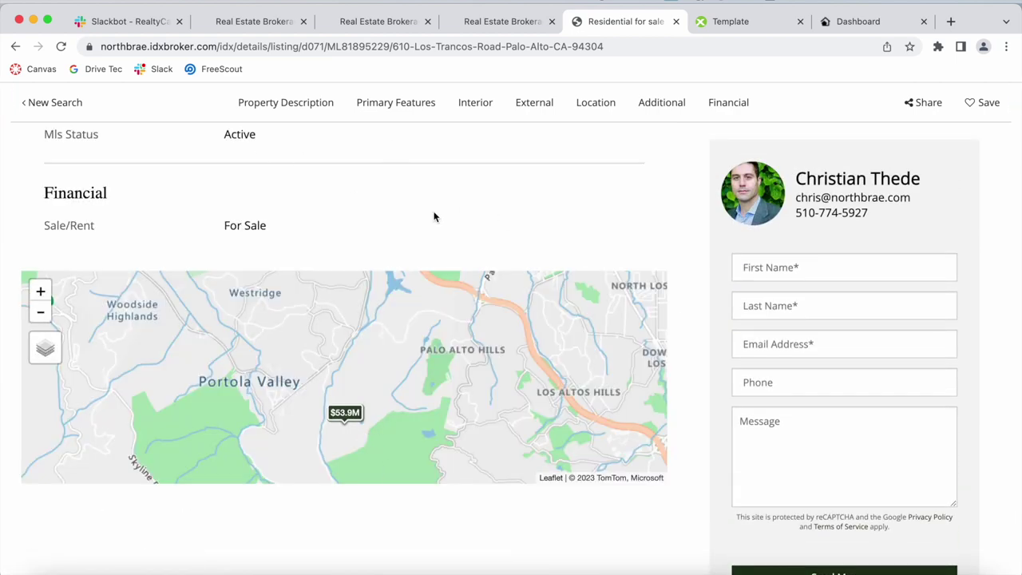
scroll(434, 217, down, 6)
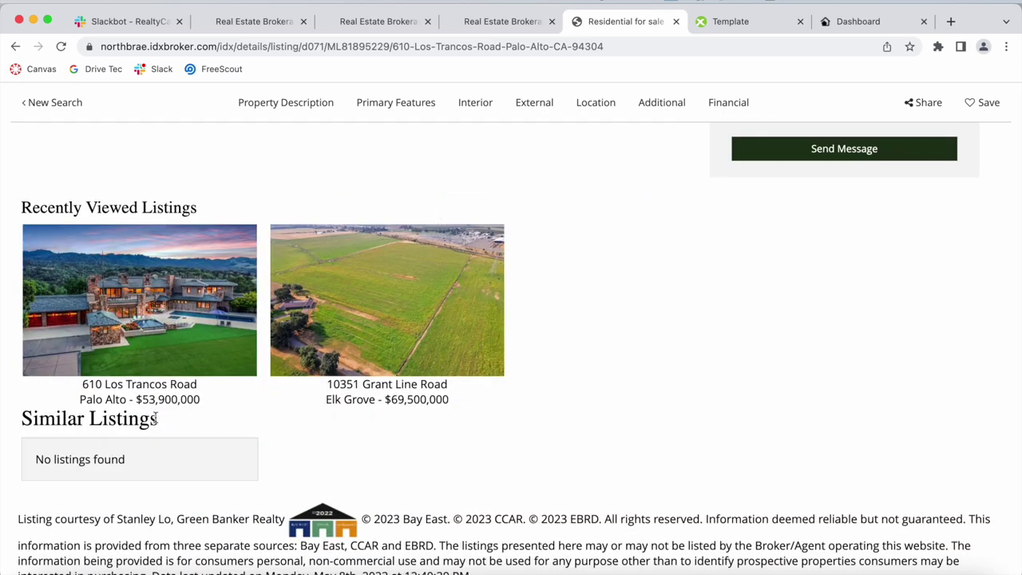
scroll(155, 419, down, 3)
scroll(156, 418, up, 5)
- Return to the Northbrae homepage, scroll to Start Your Search, and open a new browser tab
click(380, 30)
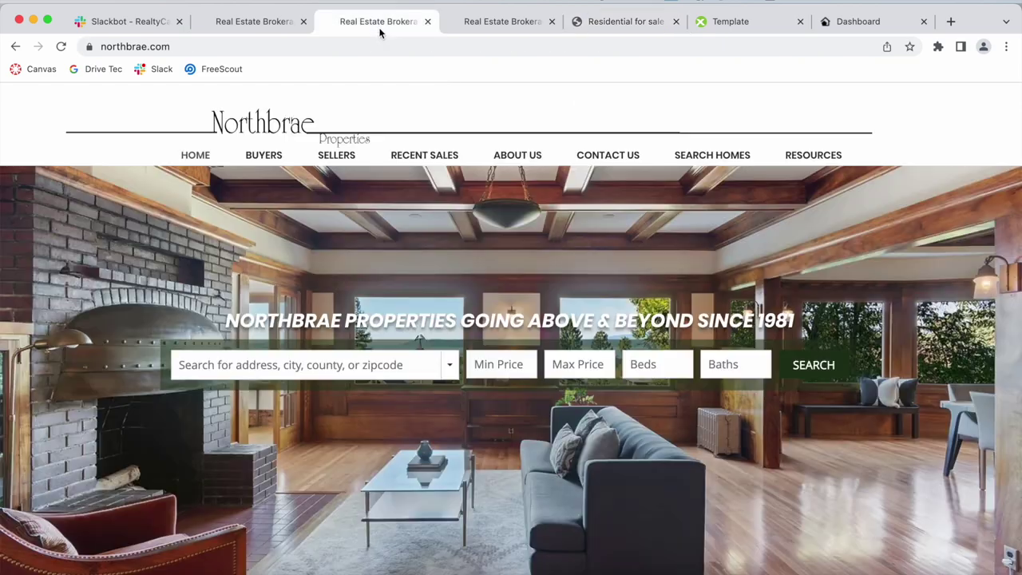
scroll(881, 223, down, 10)
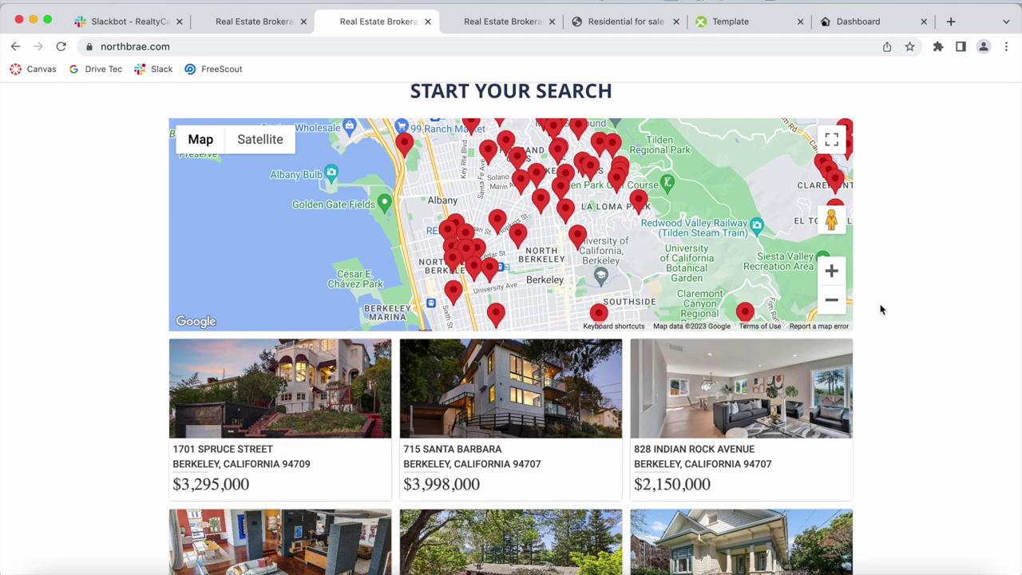
click(950, 20)
- Go to idxaddons.com/free via the idxa suggestion and scroll through its free IDXAddons and IDXChat offers
text(idxa)
click(369, 151)
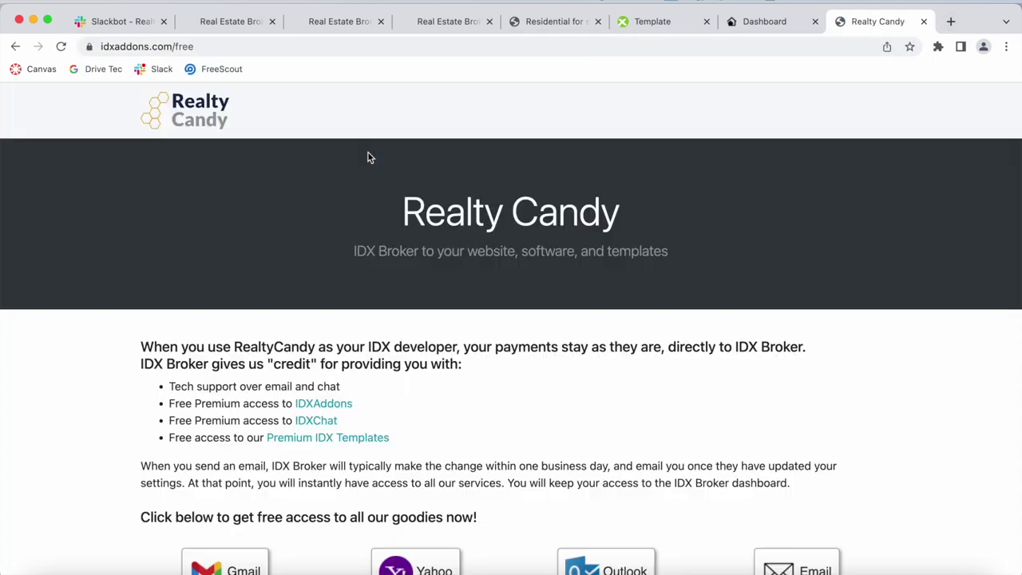
scroll(368, 157, down, 3)
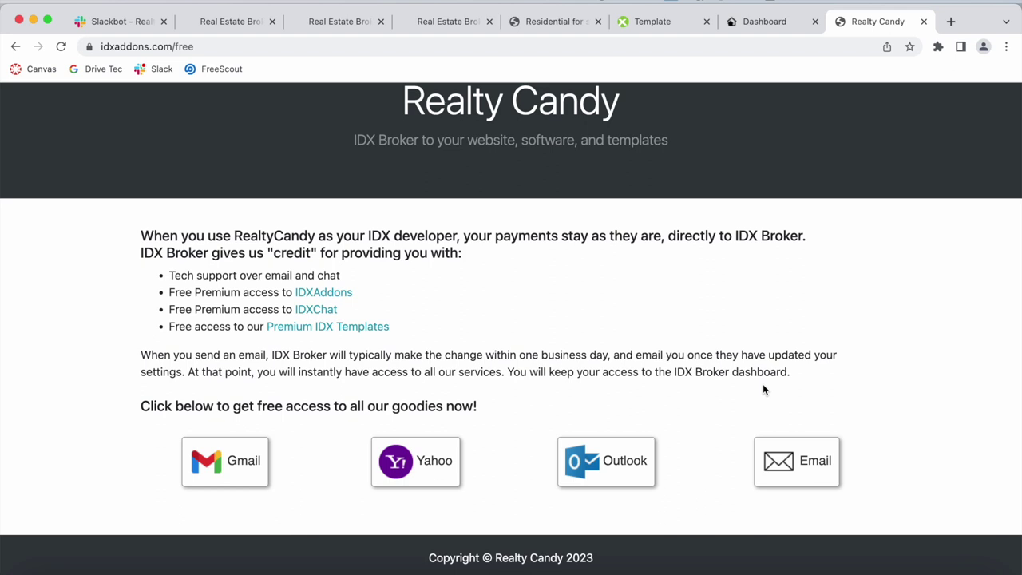
click(763, 21)
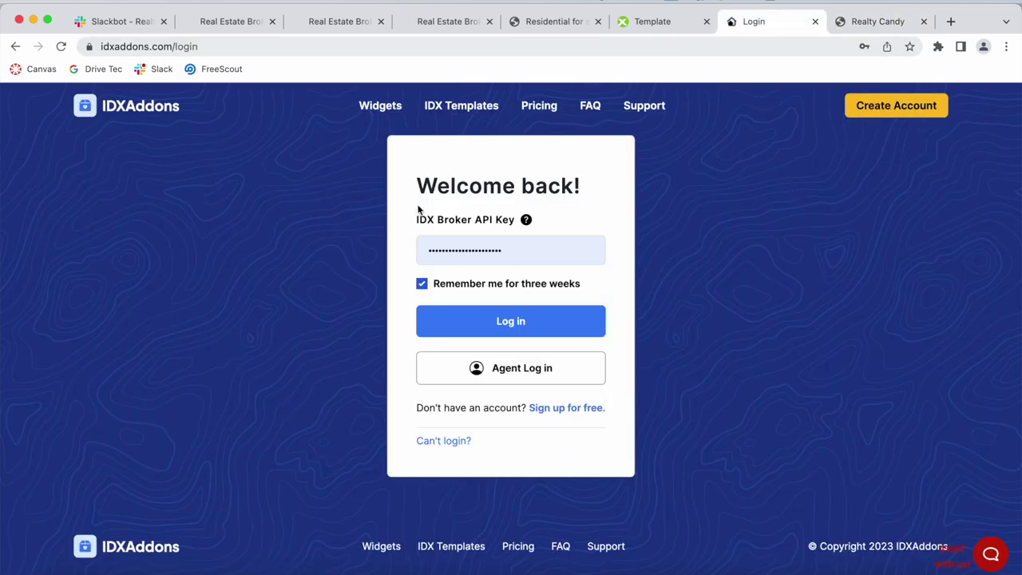
- Follow 'Sign up for free.' and scroll the Premium for Free form to its Sign Up button
click(558, 409)
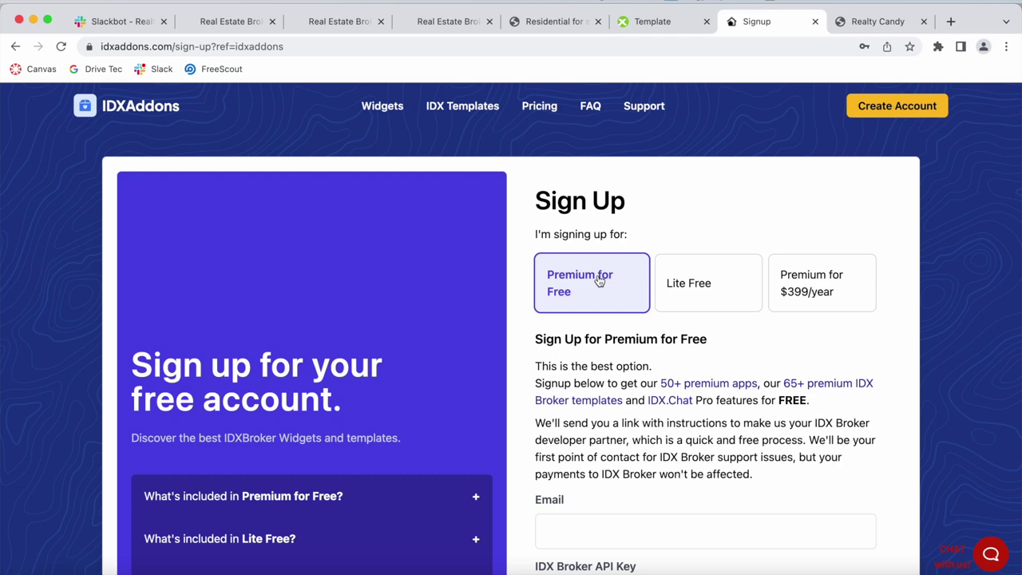
scroll(599, 279, down, 5)
scroll(525, 250, up, 5)
scroll(525, 249, down, 5)
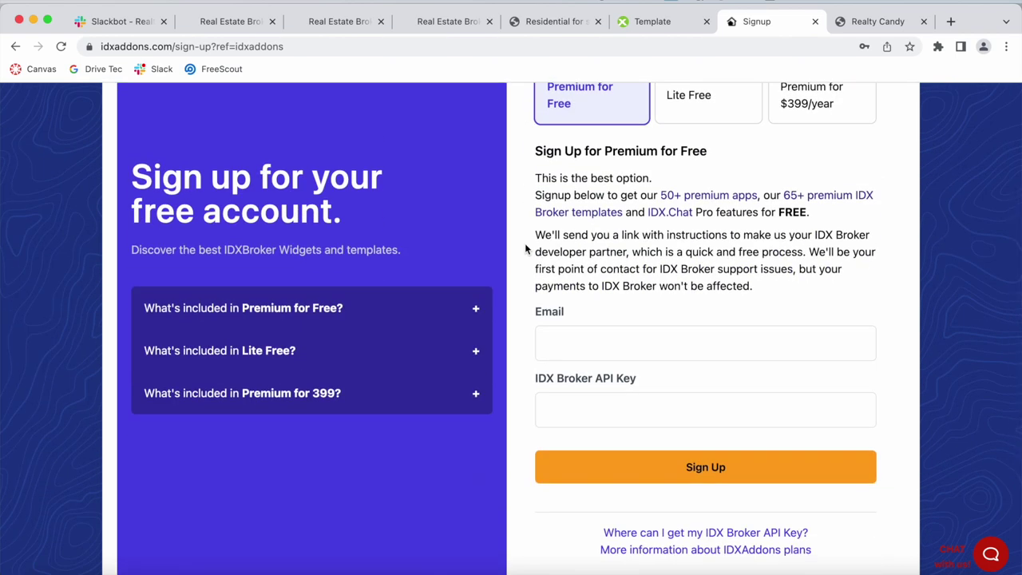